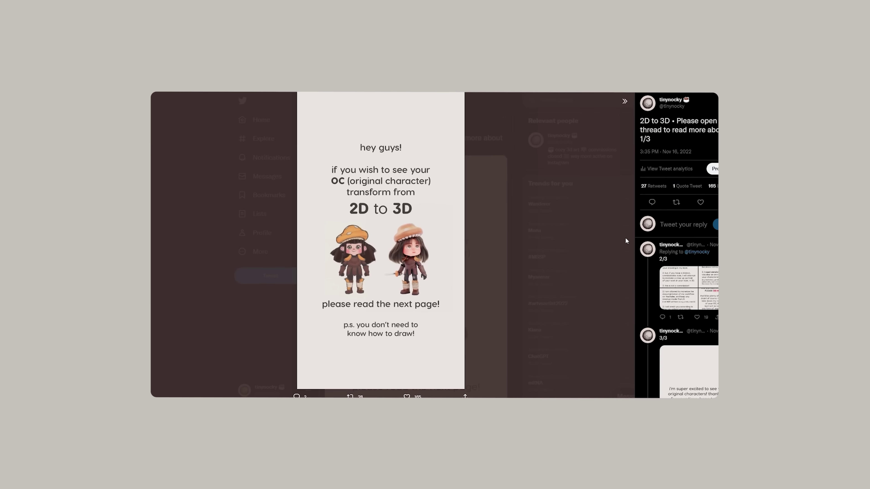
Advance the tweet's image viewer to image 2/3, showing the submission rules
key("Right")
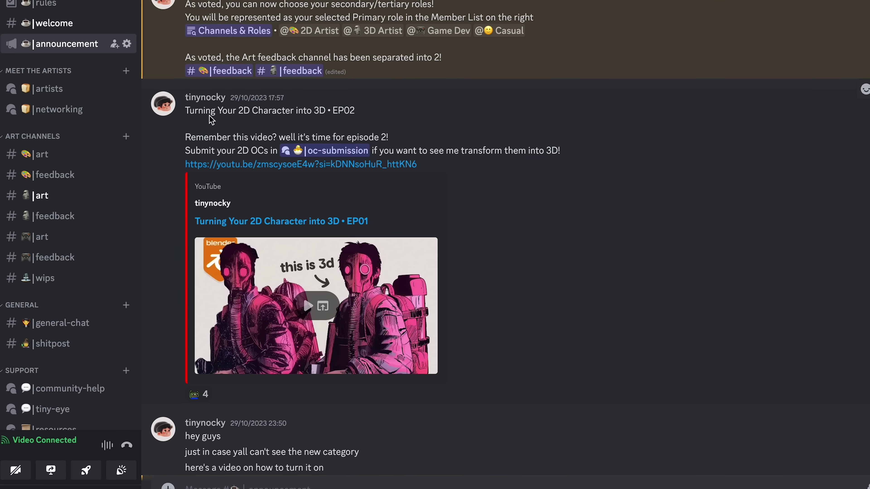
Go to the server's #oc-submission forum channel
left_click(346, 150)
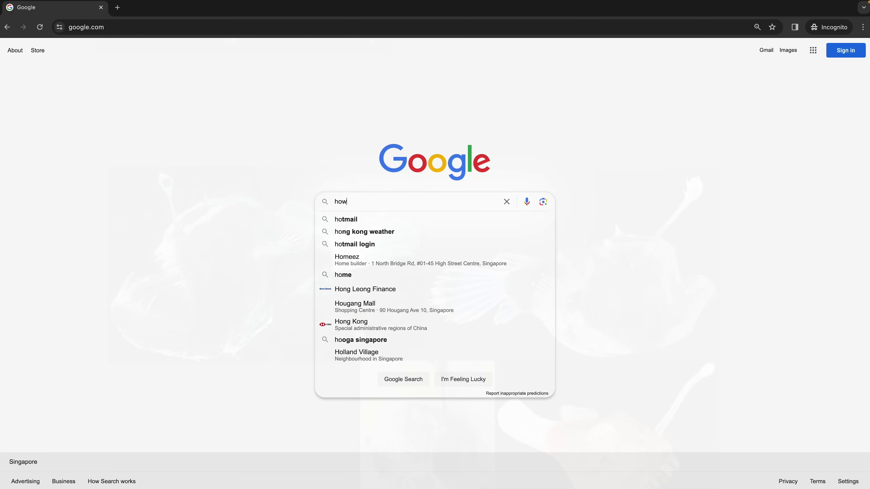
Complete the Google query to read 'how to become rich so I can retire at'
type("to become rich")
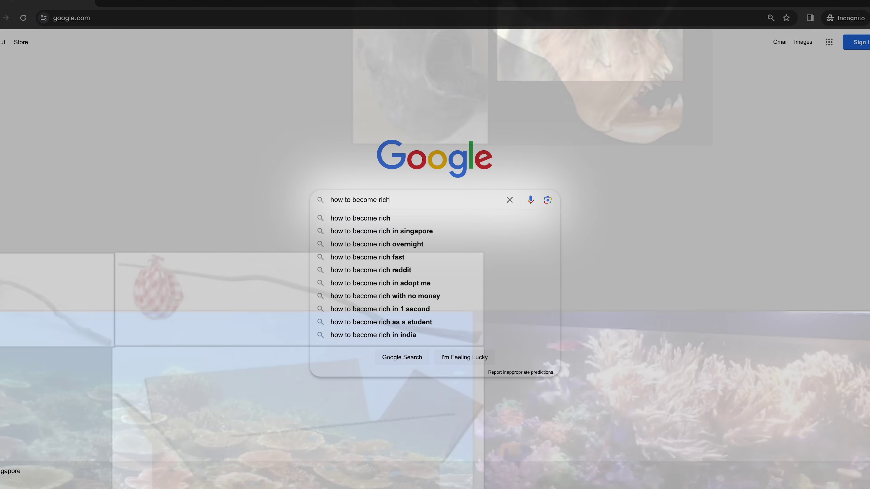
type(" so I can")
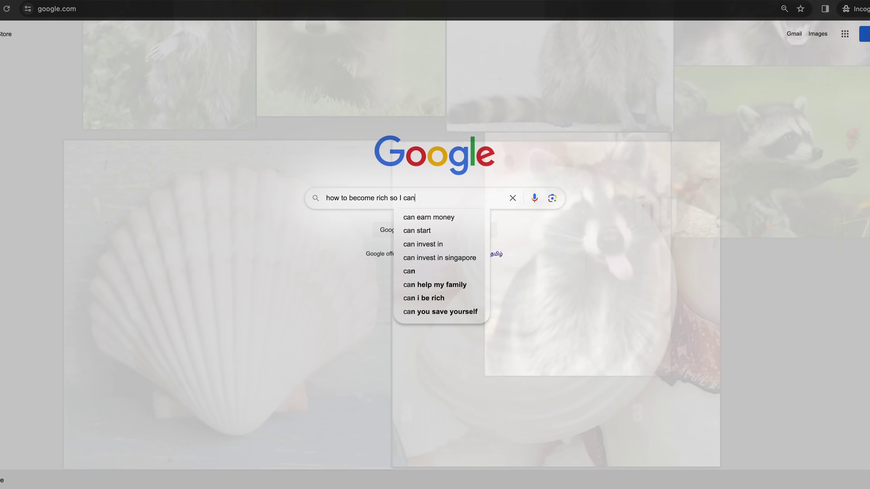
type(" retire ")
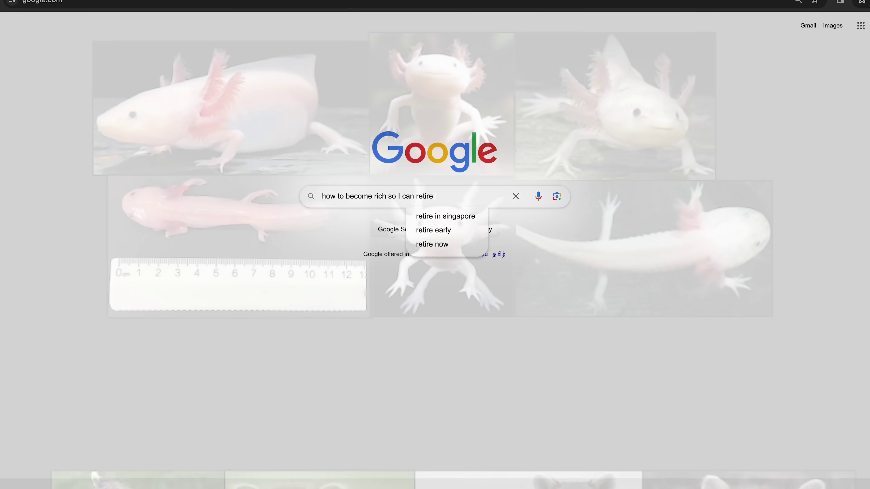
type("at")
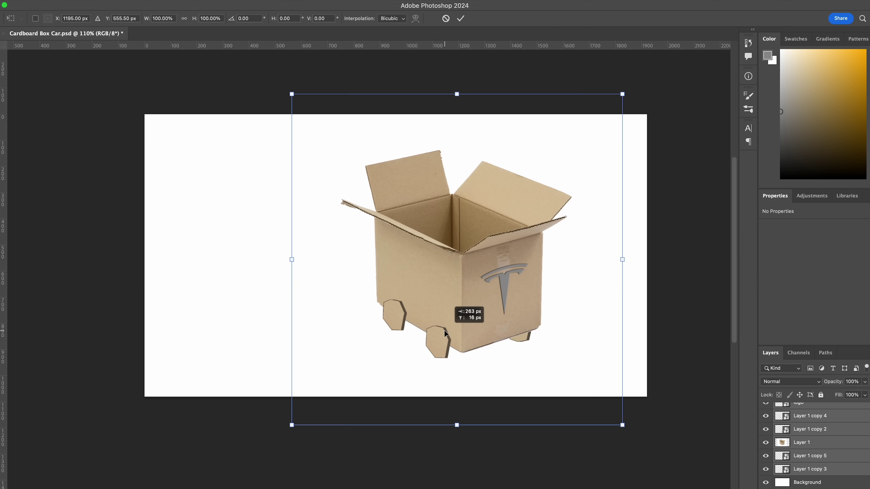
Shift the grouped box, wheel and logo layers to the left
left_click_drag(445, 330, 218, 330)
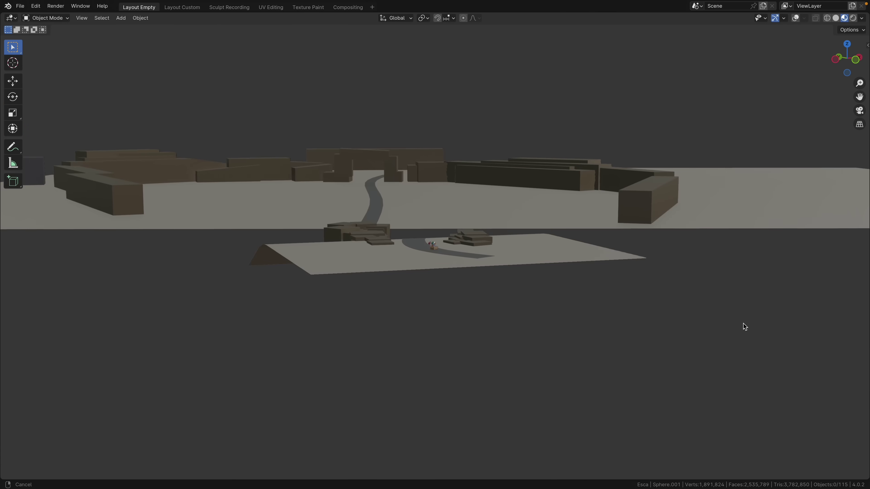
key("a")
key("x")
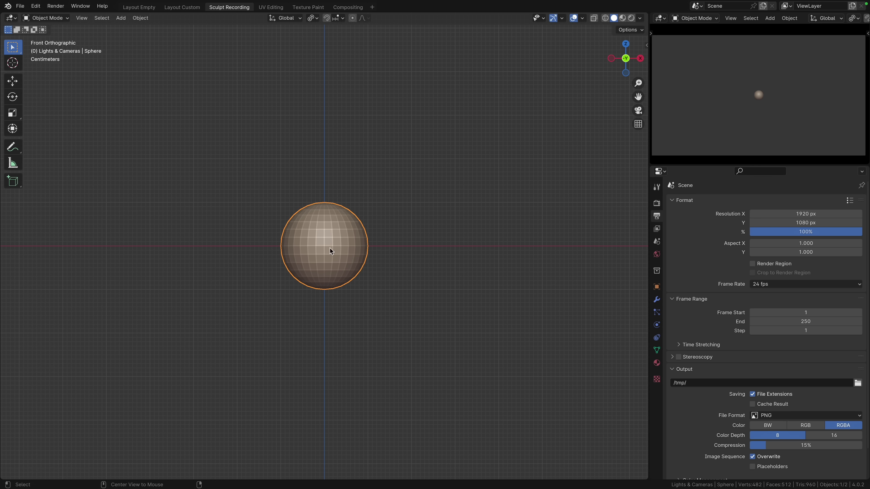
Reshape the sphere in Sculpt Mode with the Grab brush at a 90 px radius
key("ctrl+Tab")
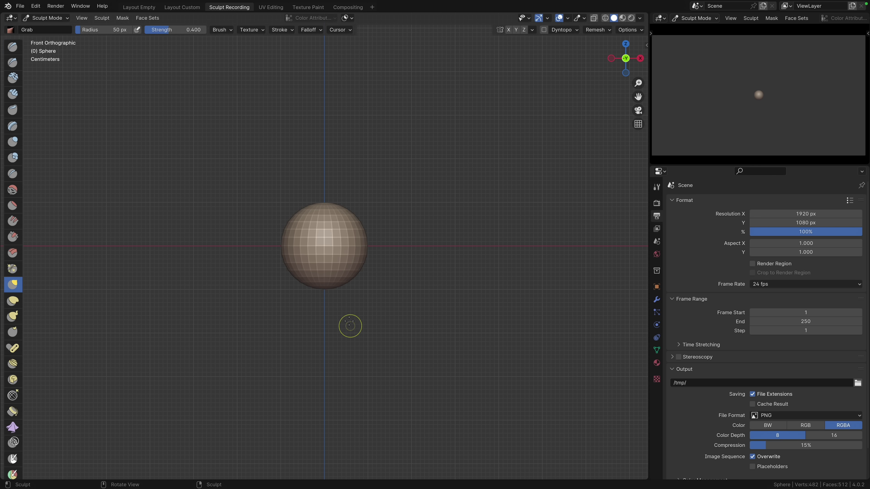
key("g")
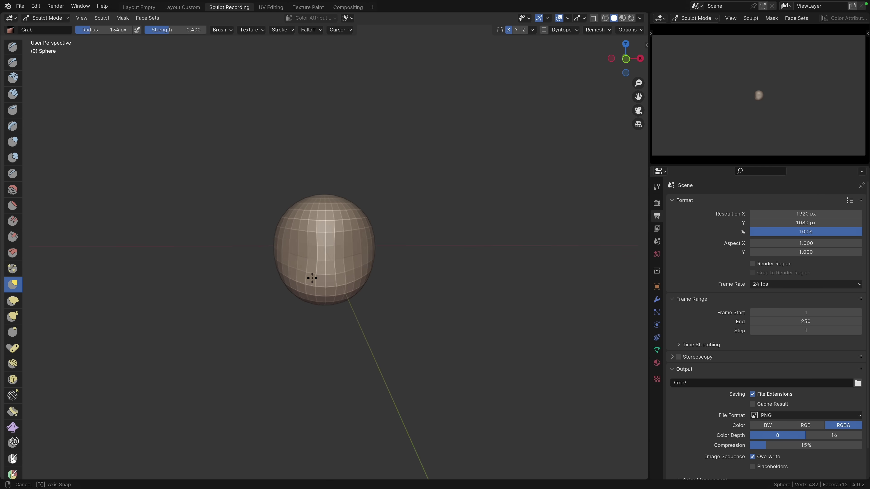
key("bracketleft")
key("bracketleft")
key("bracketleft")
key("bracketleft")
middle_click_drag(354, 278, 364, 285)
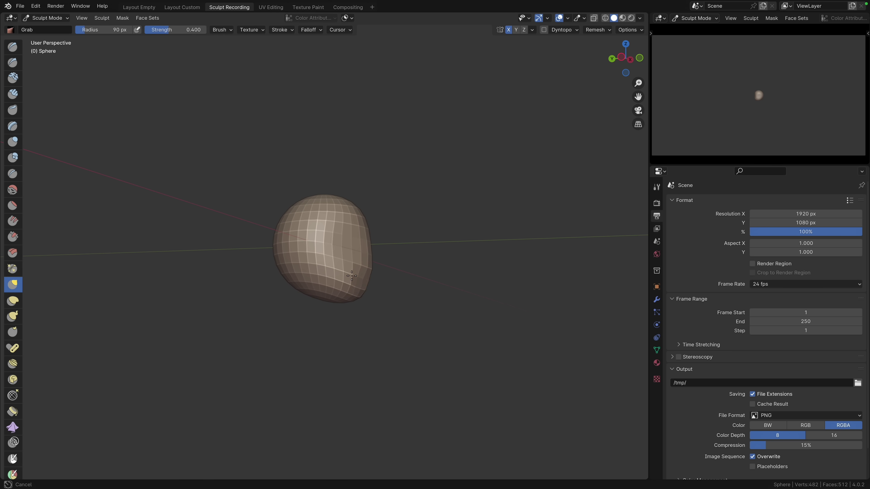
Add a Tiny Eye eyeball to the head from the Add menu
key("shift+a")
mouse_move(393, 436)
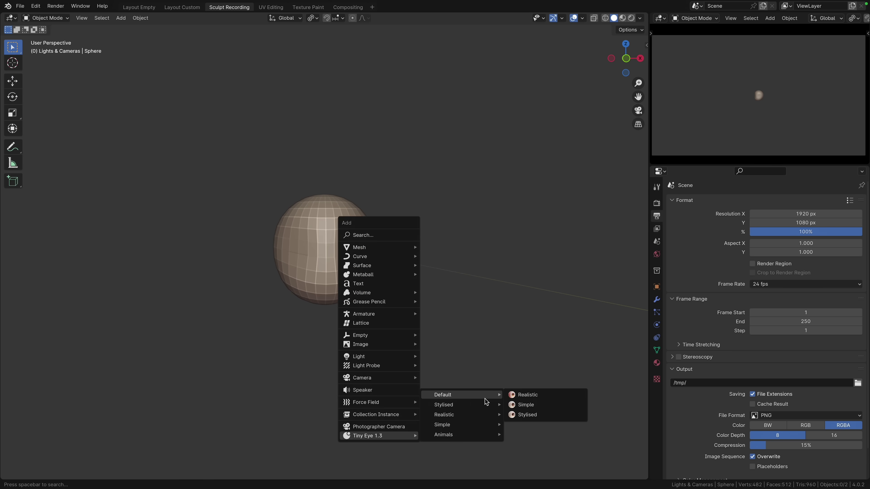
left_click(528, 395)
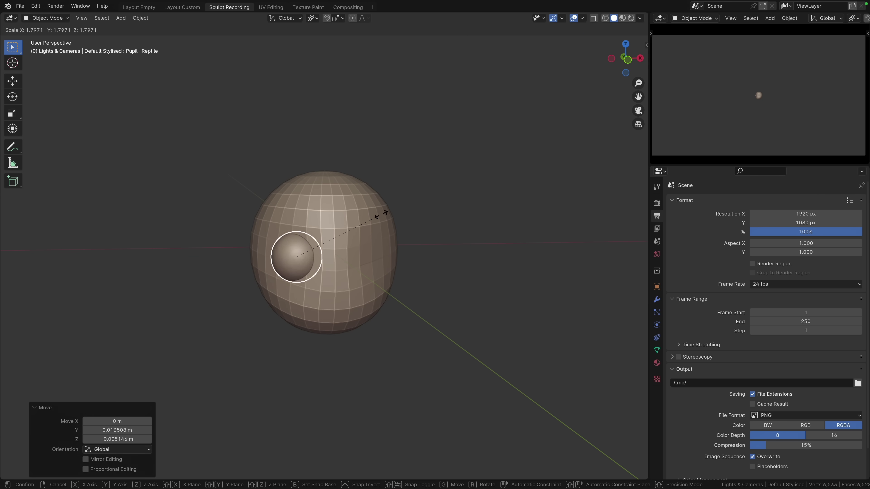
Darken the head's Base Color to dark grey and voxel-remesh the head
left_click(657, 363)
left_click(787, 297)
left_click(851, 205)
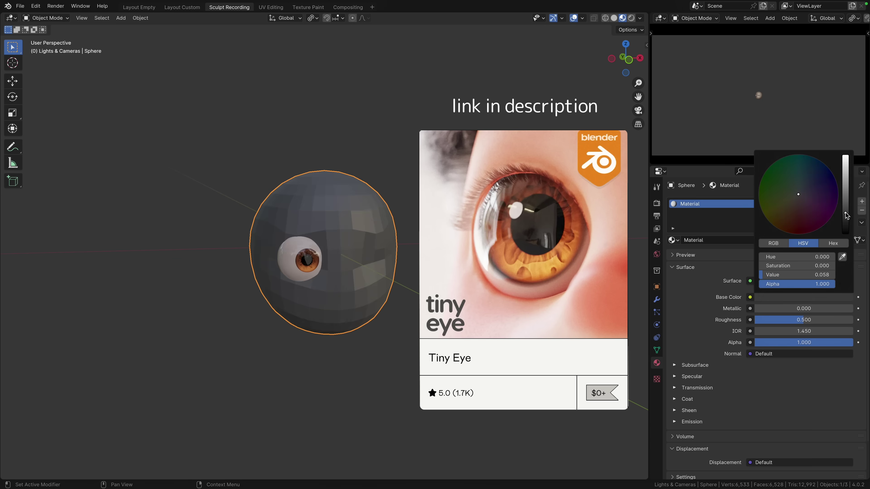
key("r")
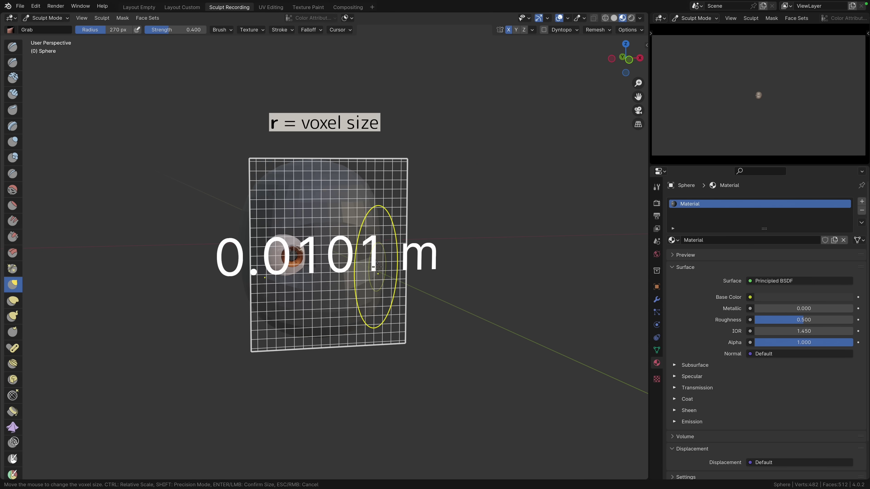
left_click(378, 266)
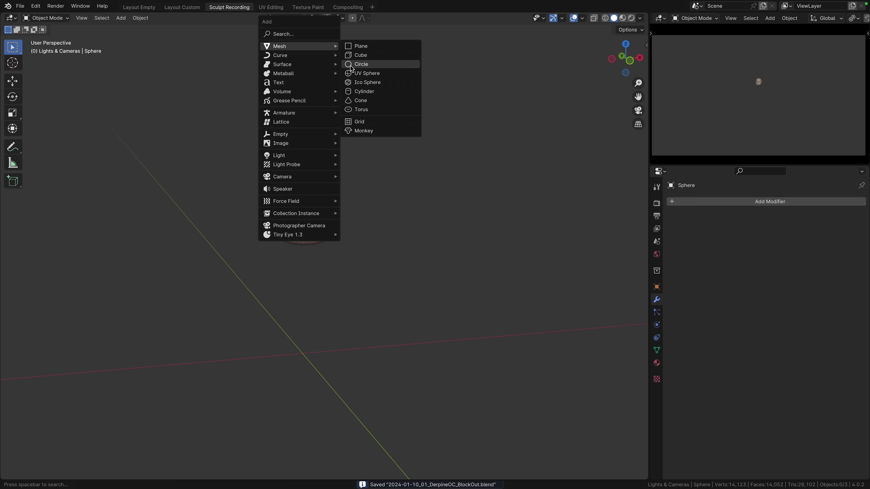
Add a cube, apply its scale and delete the top face to open the box
left_click(370, 54)
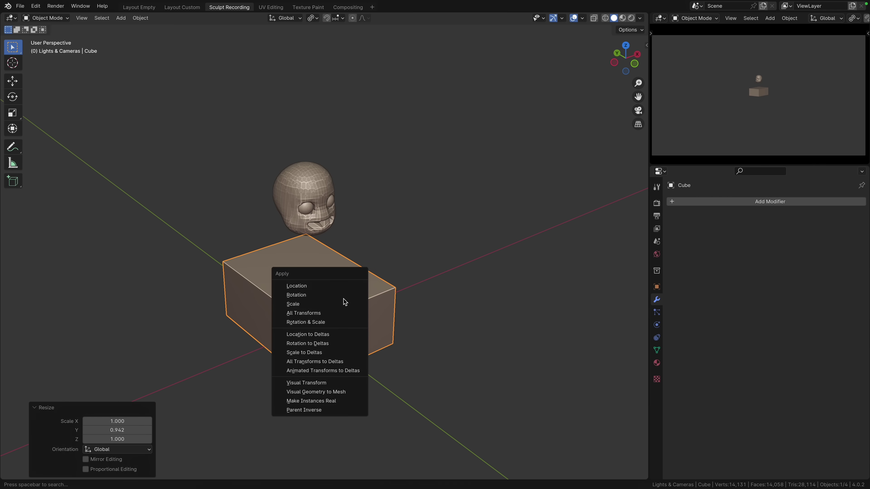
left_click(343, 301)
key("Tab")
left_click(329, 283)
key("x")
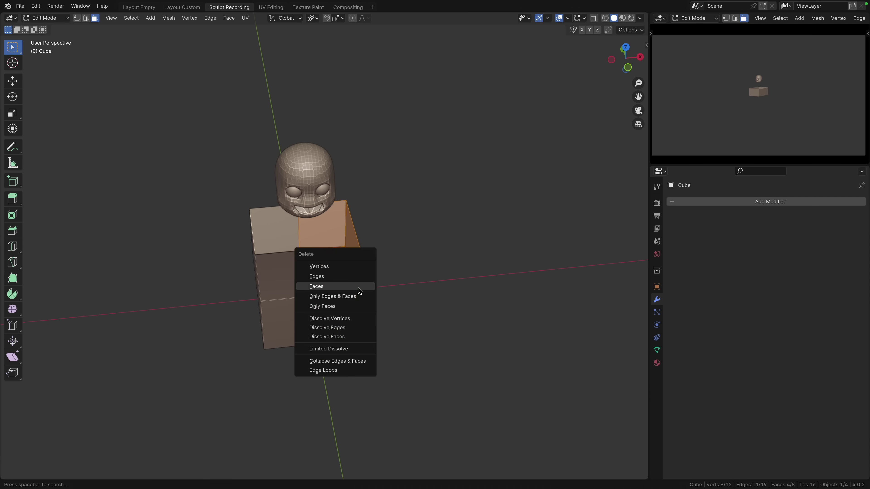
left_click(358, 288)
key("Tab")
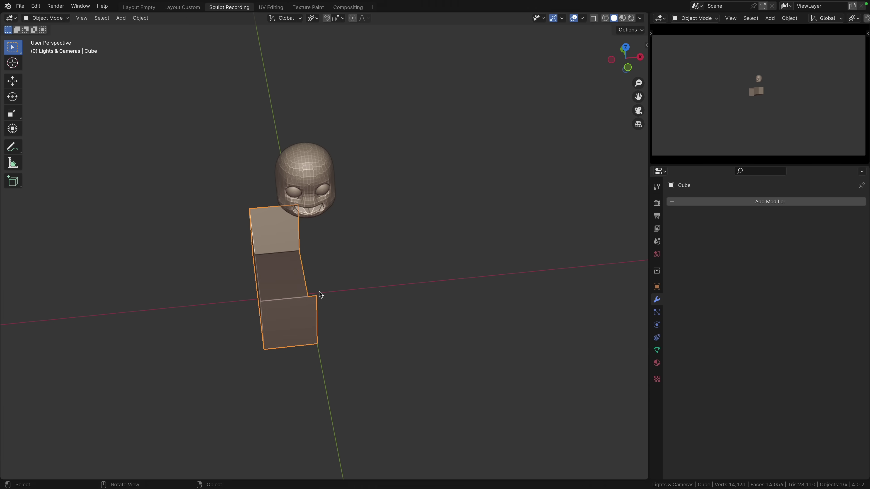
Add a Mirror modifier to the box and extrude an edge outward into a flap
left_click(306, 332)
key("Tab")
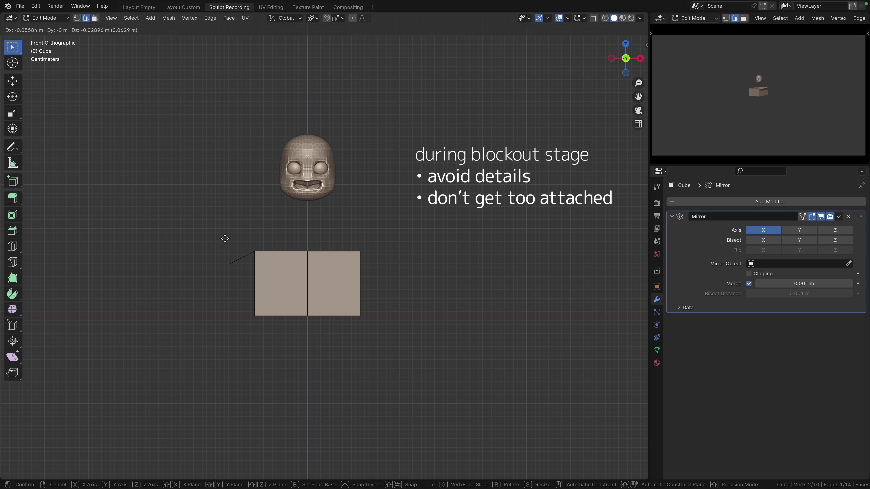
key("e")
Raise the head figure up into the box and return to sculpting it
left_click(353, 232)
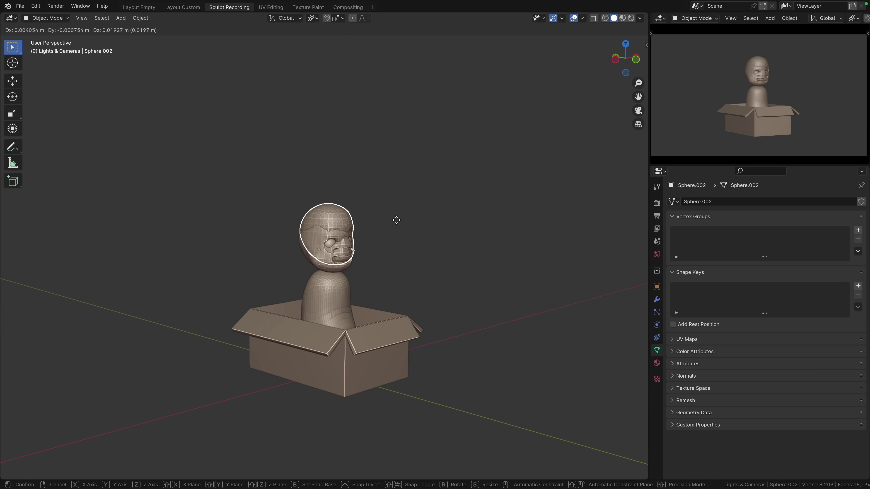
left_click(398, 183)
key("ctrl+Tab")
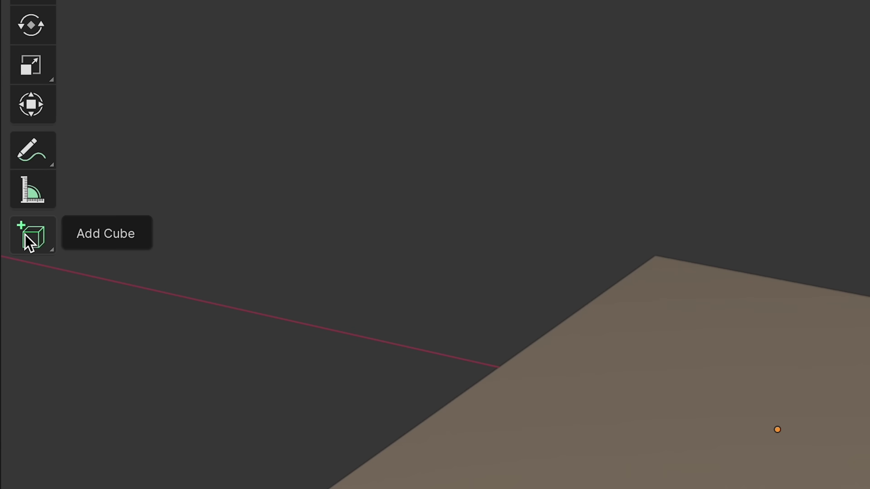
Draw three cubes into the scene, including a long one on the plane
left_click(30, 240)
mouse_move(240, 292)
left_mouse_down()
mouse_move(271, 146)
mouse_move(311, 132)
left_mouse_up()
left_click_drag(250, 261, 272, 262)
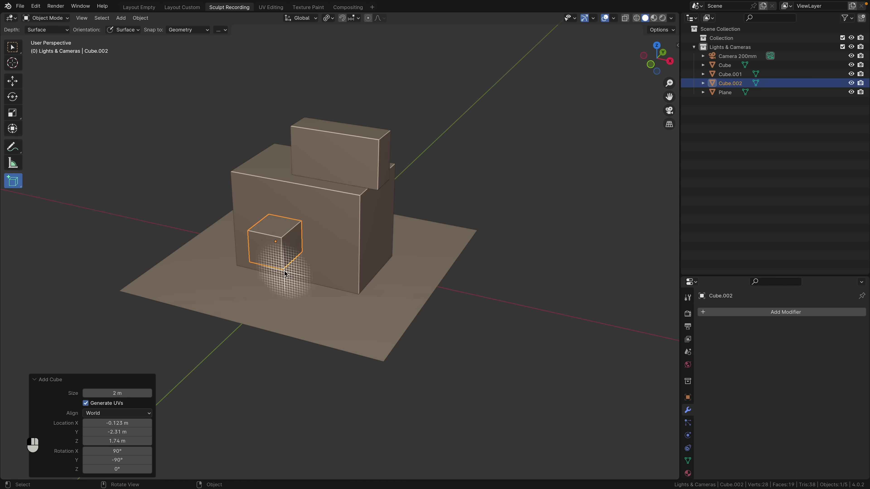
left_click_drag(380, 206, 377, 268)
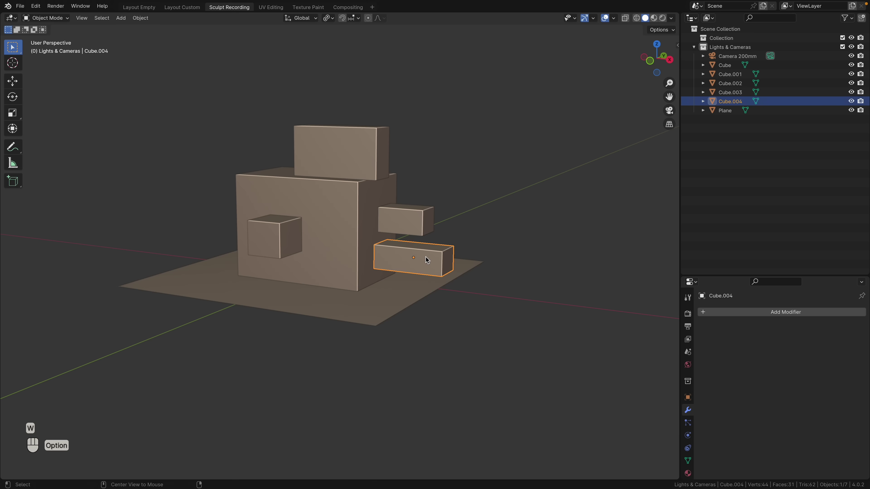
Set the long cube's origin to the 3D cursor with the Tiny Tools menu
key("alt+z")
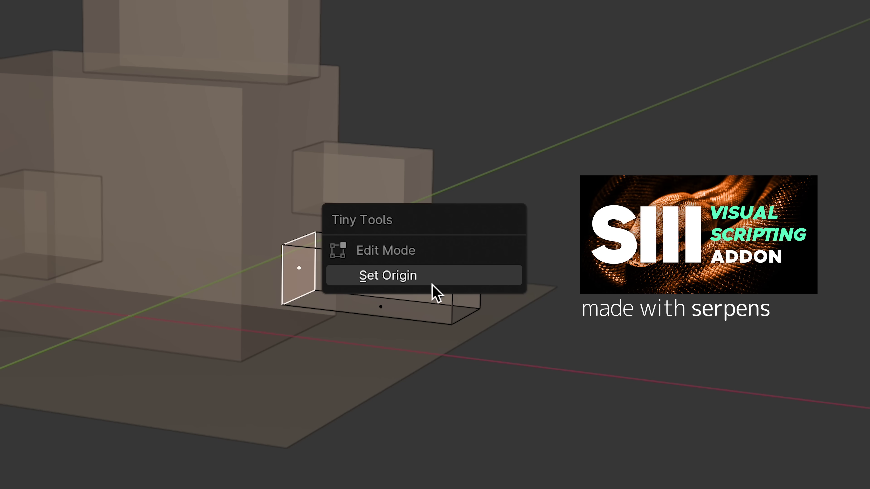
left_click(433, 283)
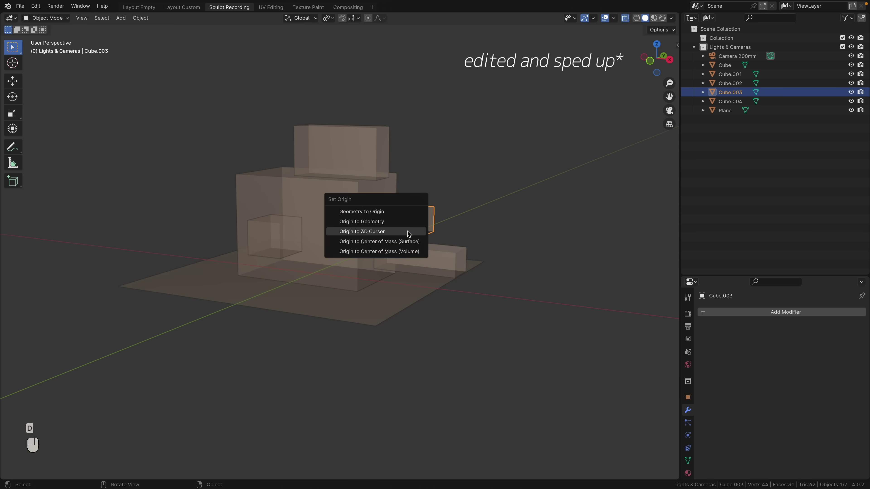
left_click(436, 281)
key("d")
left_click(286, 235)
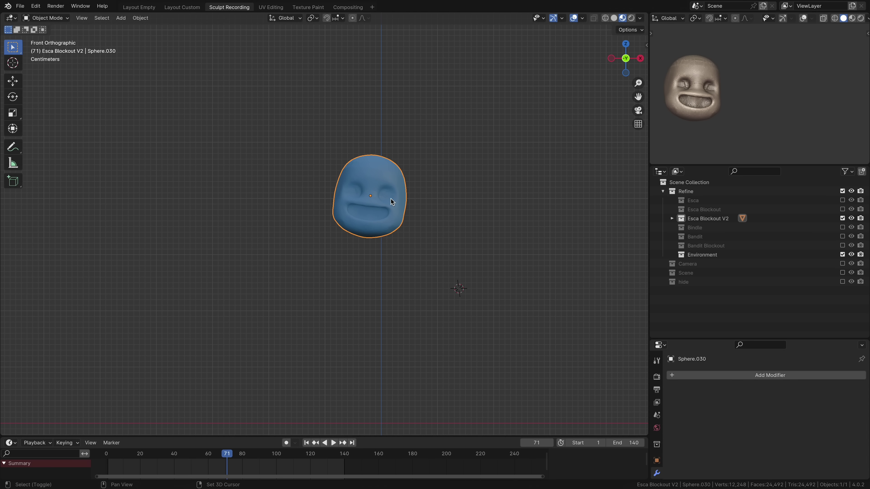
Duplicate the head to the right and mask a band across the copy's face
key("shift+d")
left_click(444, 204)
key("ctrl+Tab")
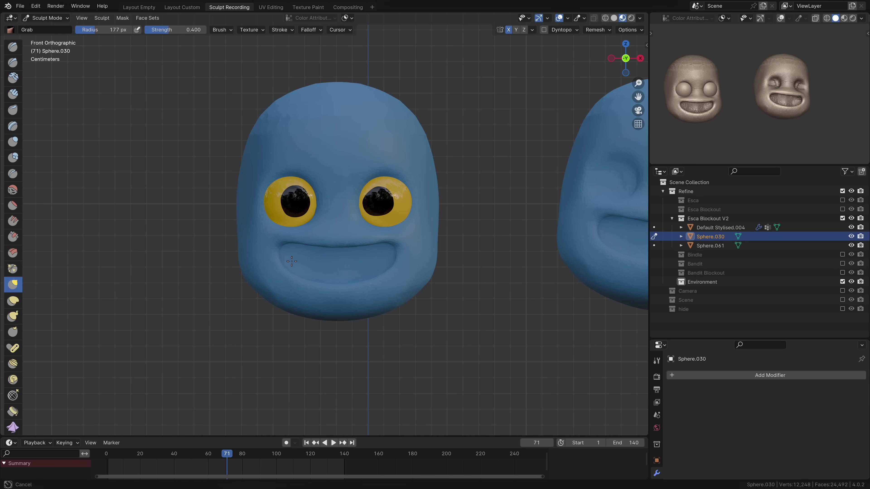
key("x")
middle_click_drag(338, 257, 285, 256)
key("g")
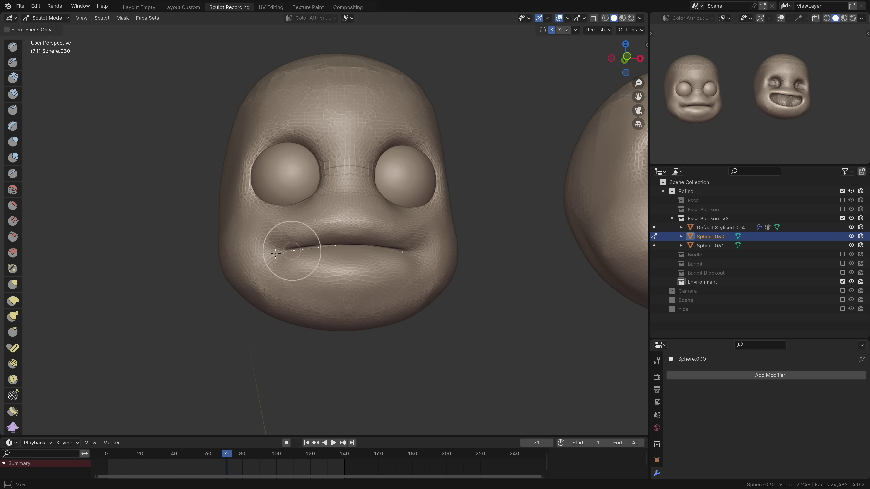
mouse_move(338, 236)
left_mouse_down()
mouse_move(528, 116)
mouse_move(338, 236)
left_mouse_up()
middle_click_drag(352, 243, 330, 262)
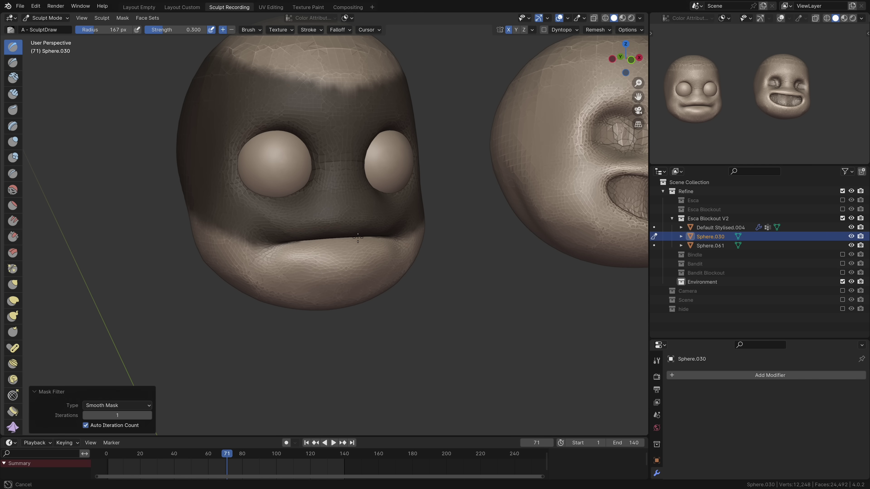
Push both upper eyelids down over the eyes and carve frown grooves on the nose bridge
key("x")
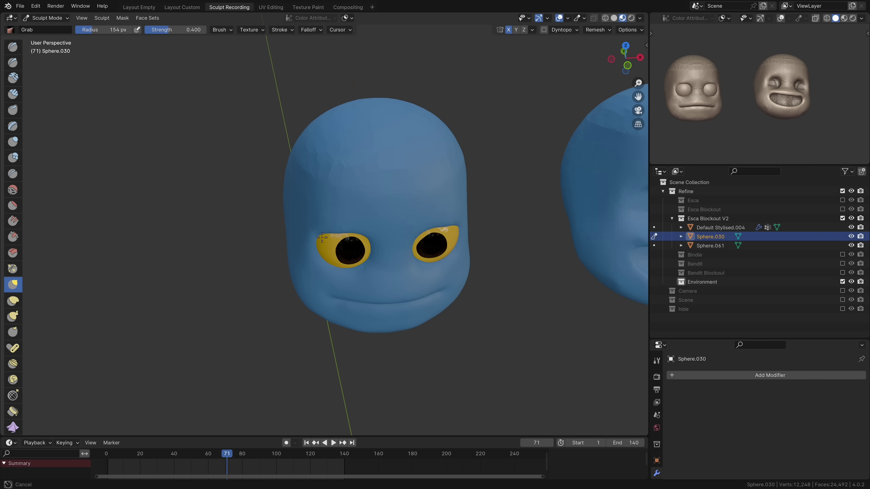
key("KP_1")
left_click_drag(352, 192, 355, 203)
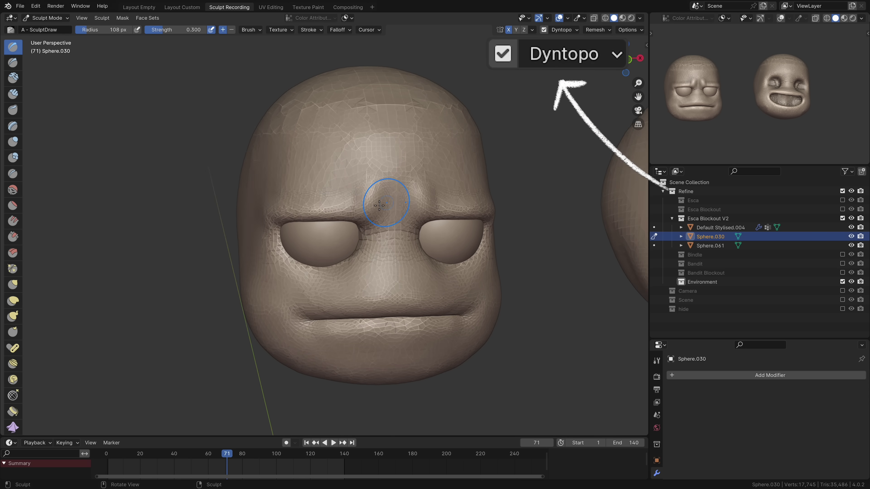
left_click_drag(364, 198, 376, 207)
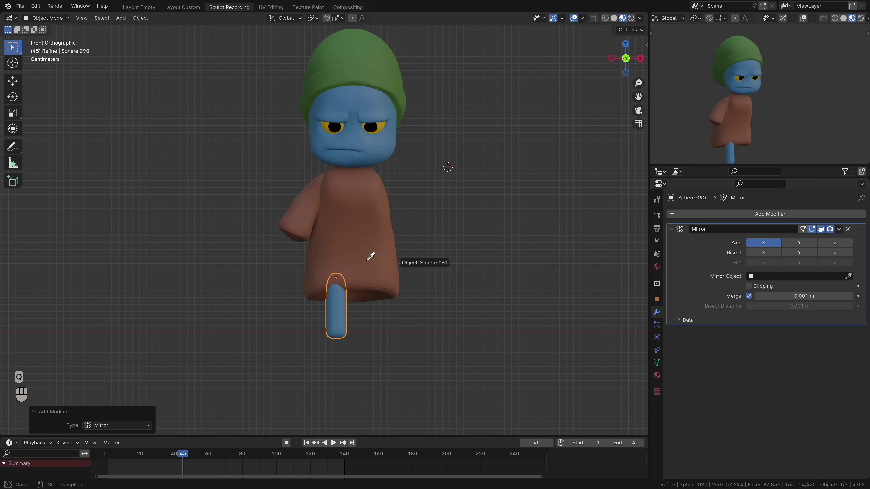
Mirror the leg across Sphere.061, then duplicate, rotate and scale capsules into a kneeling leg
left_click(370, 256)
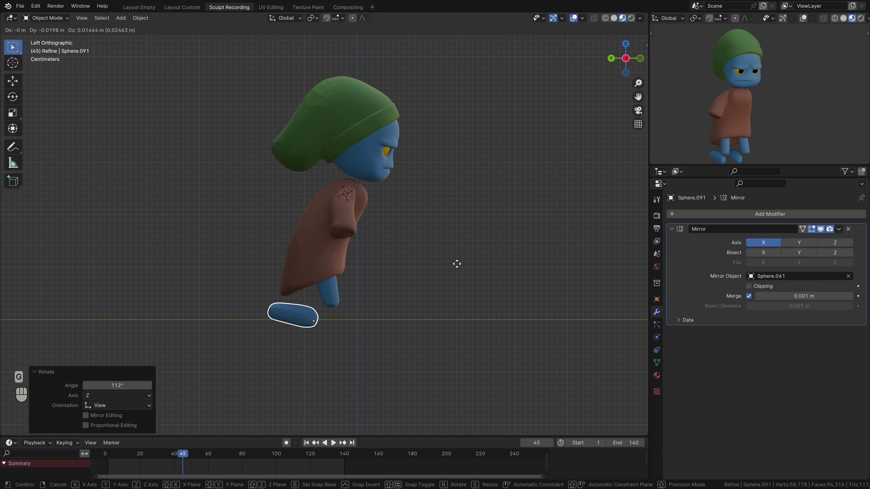
key("shift+d")
key("r")
key("r")
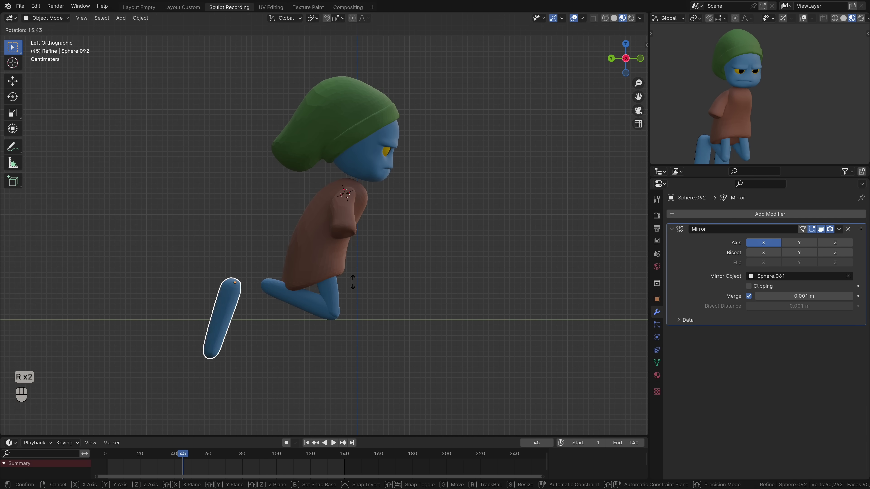
key("s")
key("x")
key("r")
key("r")
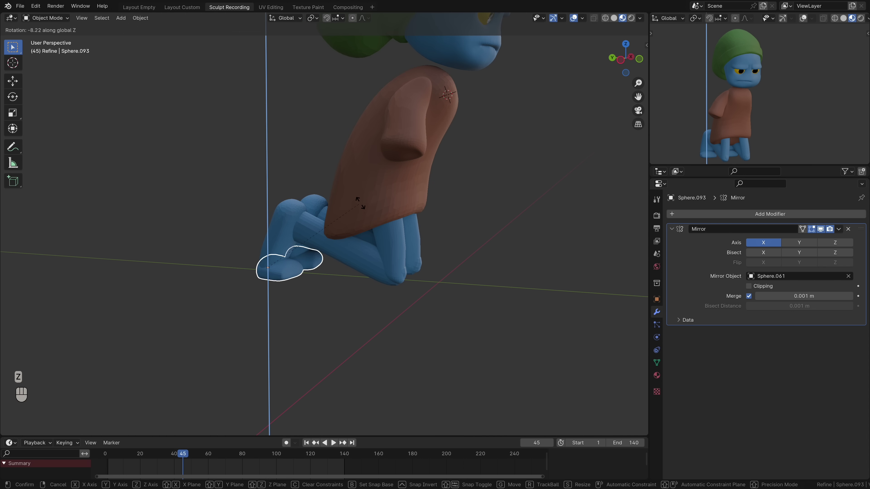
key("ctrl+Tab")
Duplicate a leg piece and rotate it up into an arm propped at the chin
key("shift+d")
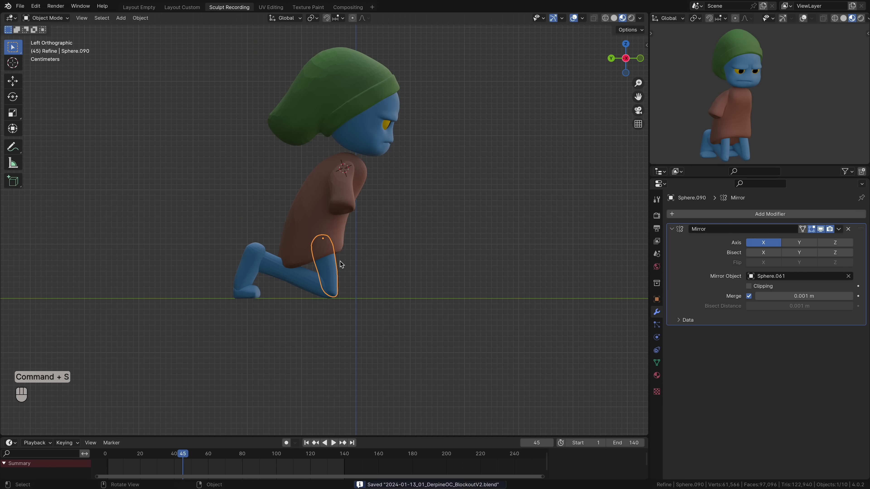
left_click(452, 186)
key("r")
left_click(451, 256)
key("g")
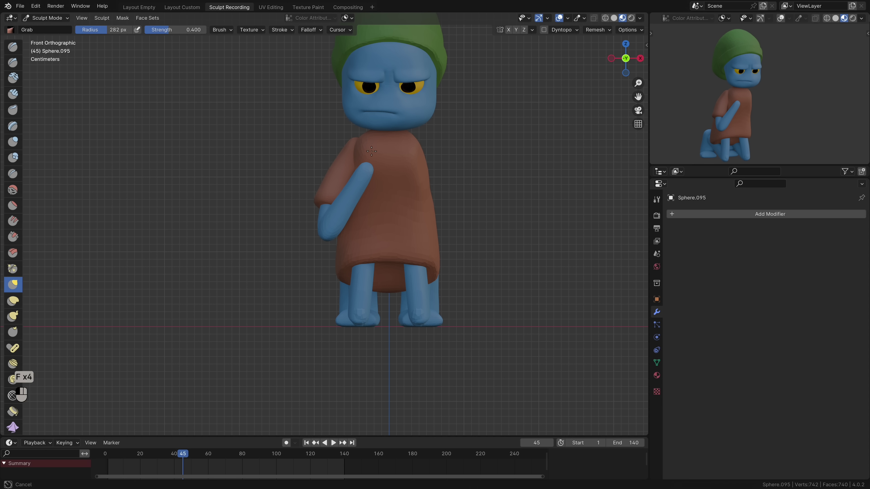
key("shift+d")
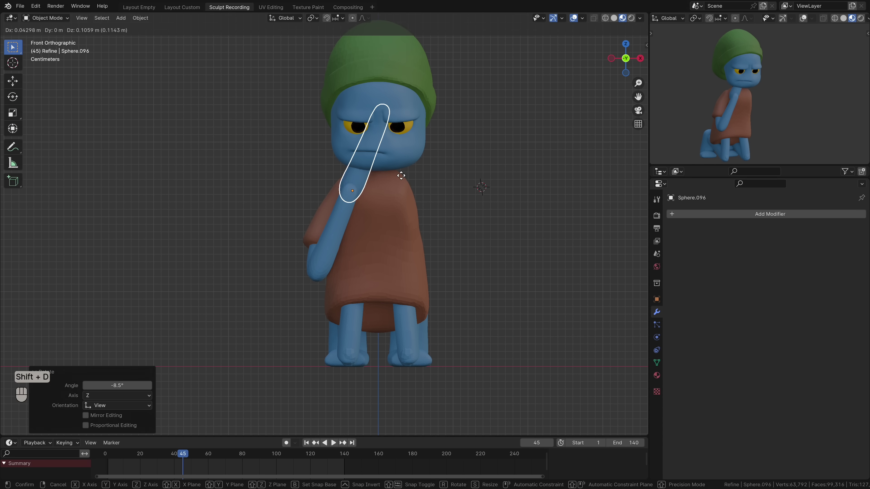
right_click(401, 176)
key("ctrl+Tab")
Duplicate pieces to form the hand and a finger, then sculpt them
key("shift+d")
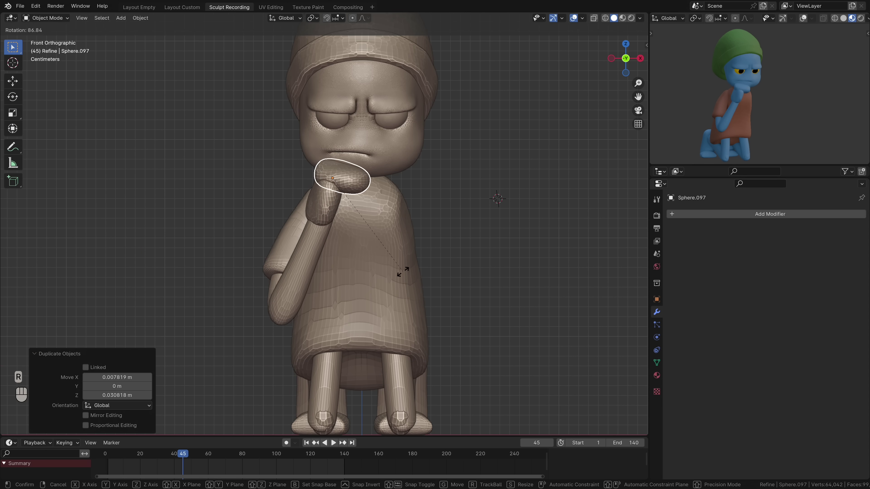
key("ctrl+Tab")
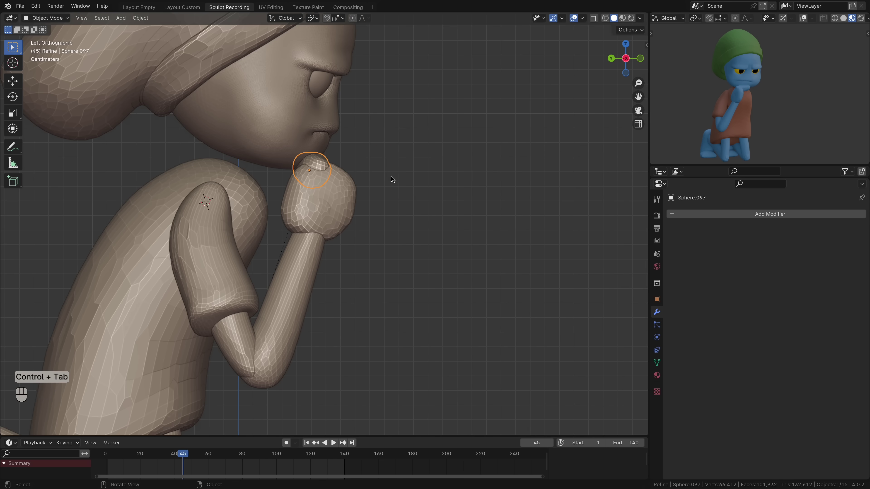
key("shift+d")
key("f")
key("f")
key("f")
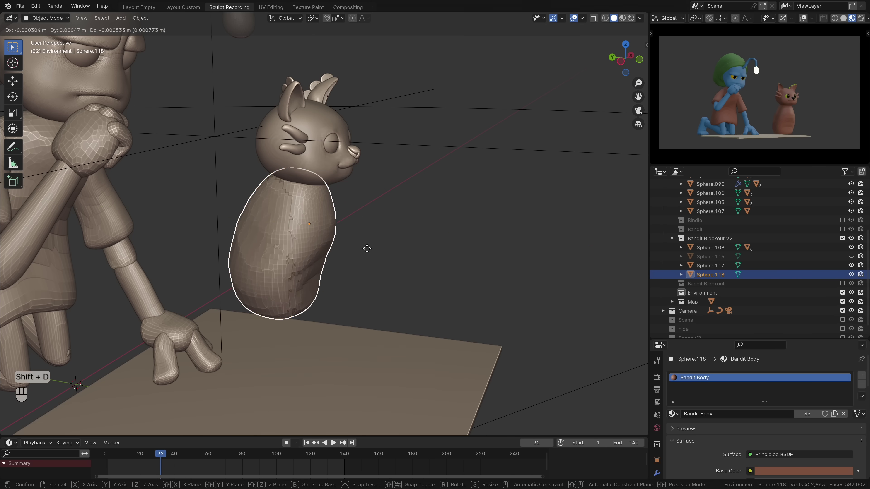
Move the raccoon body along Y and start sculpting it
key("y")
key("f")
key("f")
key("f")
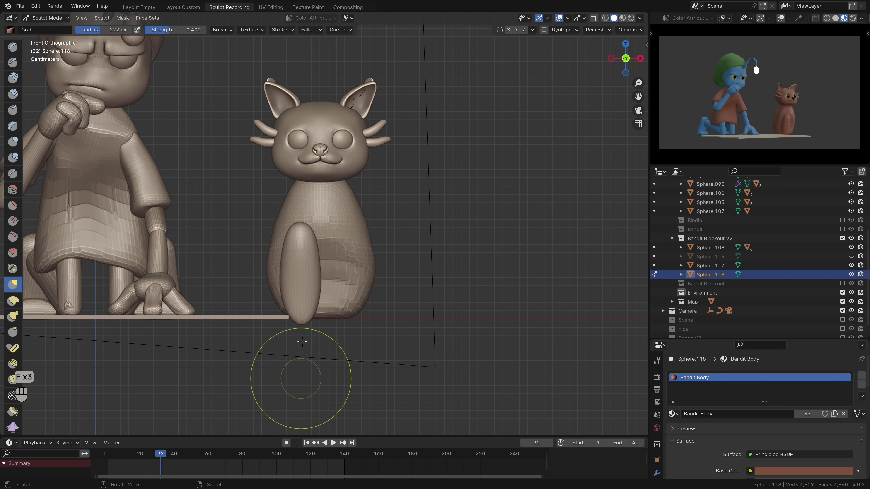
key("f")
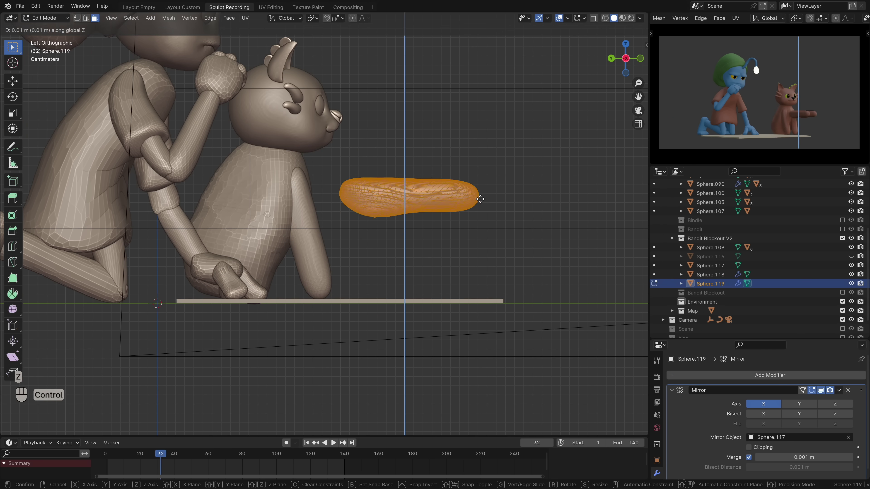
key("ctrl+Tab")
Place a capsule as the raccoon's hind leg and add a forward-rotated thigh
key("g")
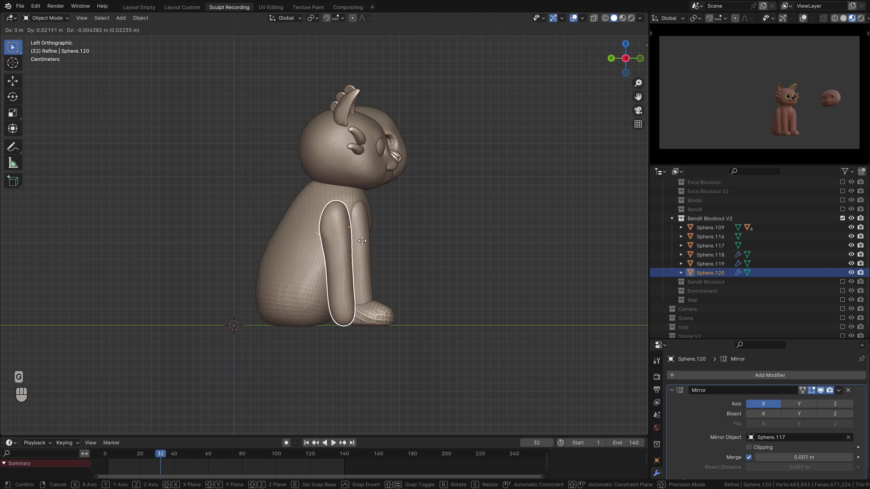
left_click(362, 241)
key("ctrl+Tab")
key("ctrl+Tab")
key("ctrl+Tab")
key("f")
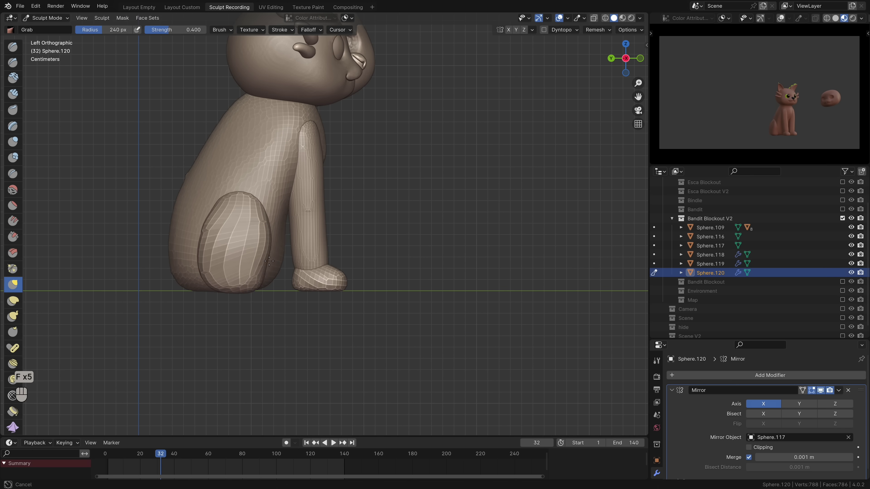
key("ctrl+Tab")
key("shift+d")
key("r")
left_click(311, 179)
Pull out the raccoon's tail with the Snake Hook brush
key("ctrl+Tab")
key("f")
key("f")
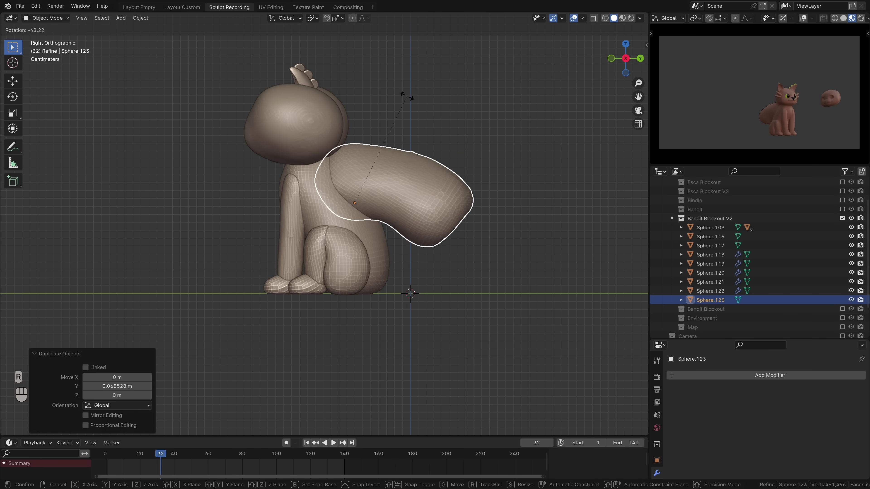
key("s")
key("ctrl+Tab")
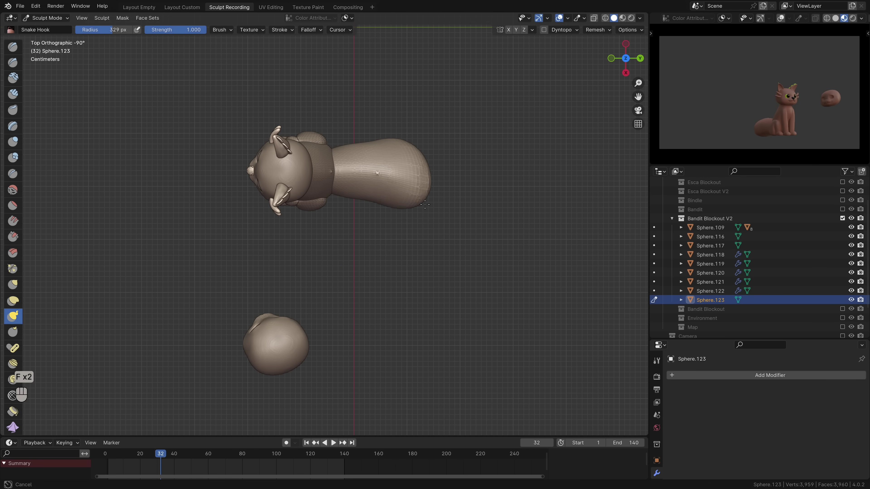
key("shift+3")
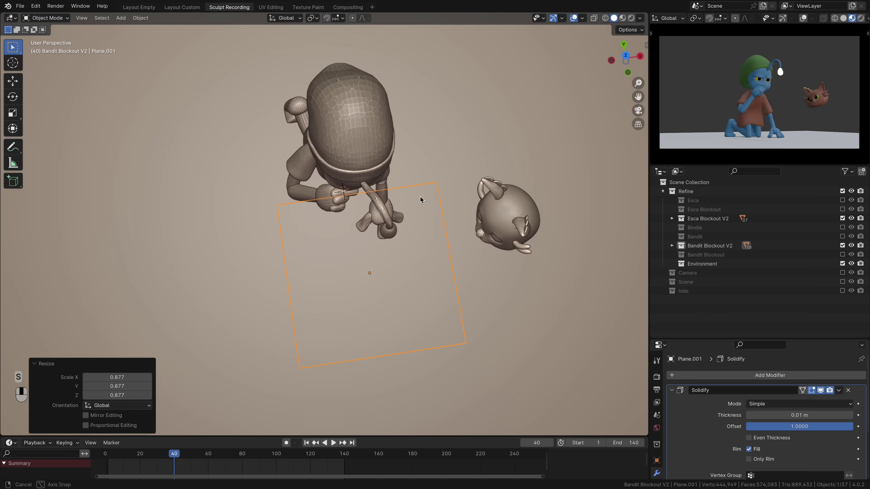
Apply the plane's scale, add a loop cut and lift the edge vertices into a fold
key("ctrl+a")
left_click(491, 219)
key("ctrl+r")
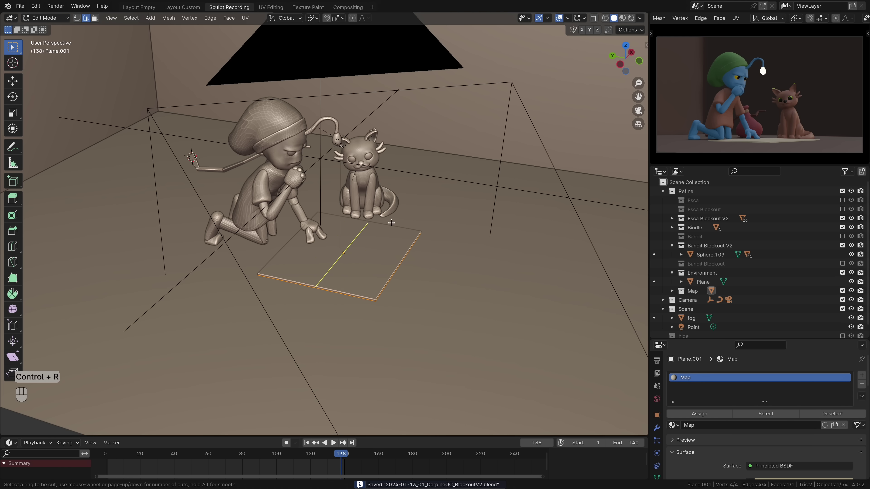
left_click(391, 223)
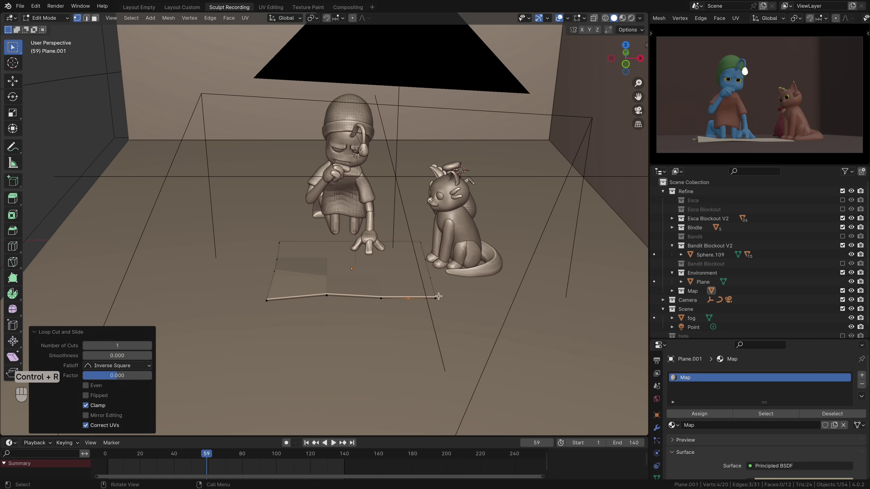
key("g")
key("z")
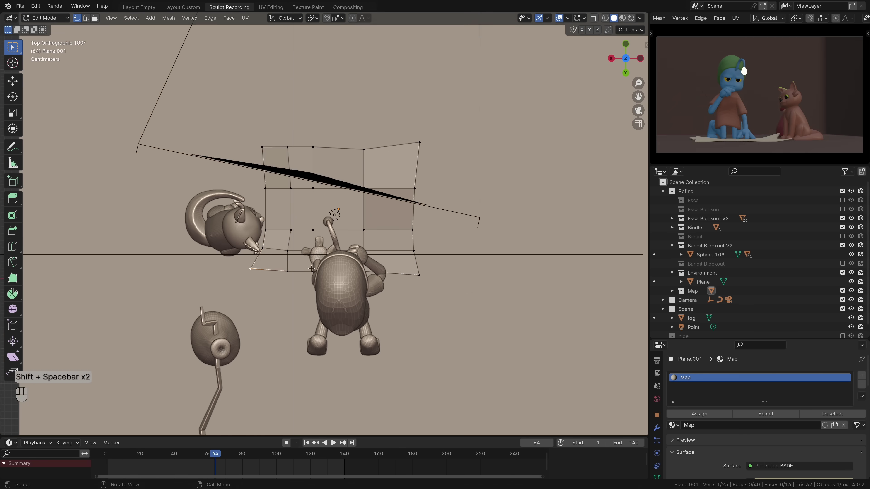
Scale the map along X and apply its scale again
key("s")
key("x")
left_click(459, 185)
key("ctrl+a")
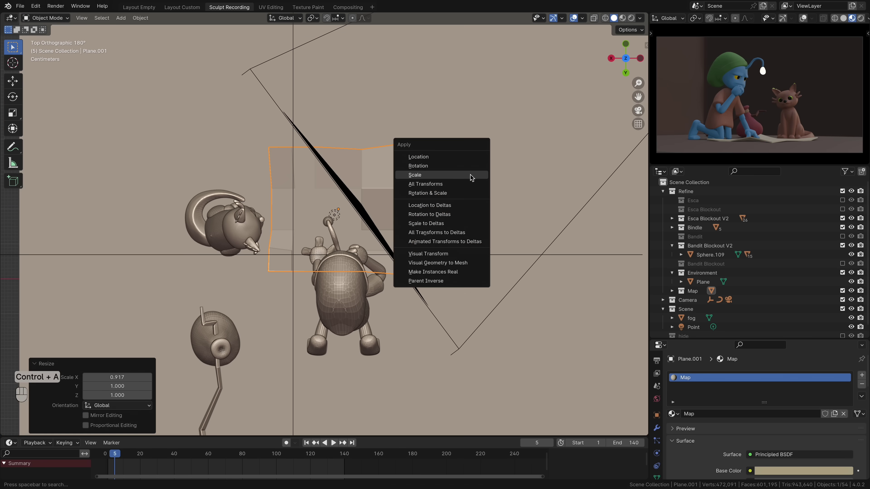
left_click(479, 177)
key("shift+space")
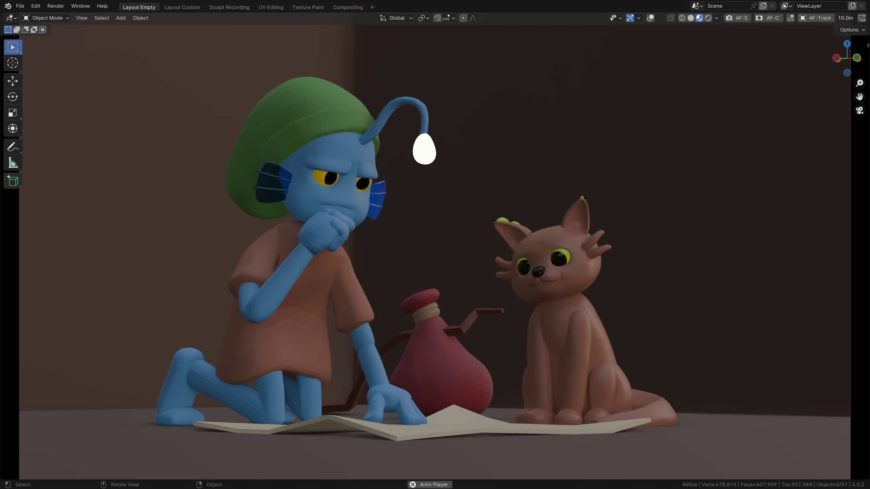
Add a Bezier circle as the camera path and enlarge it
mouse_move(412, 244)
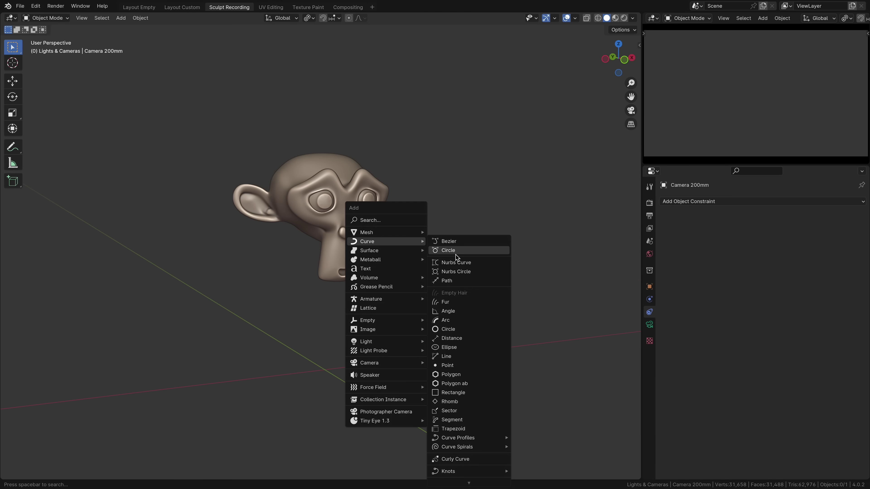
left_click(456, 254)
scroll(426, 282, "down", 4)
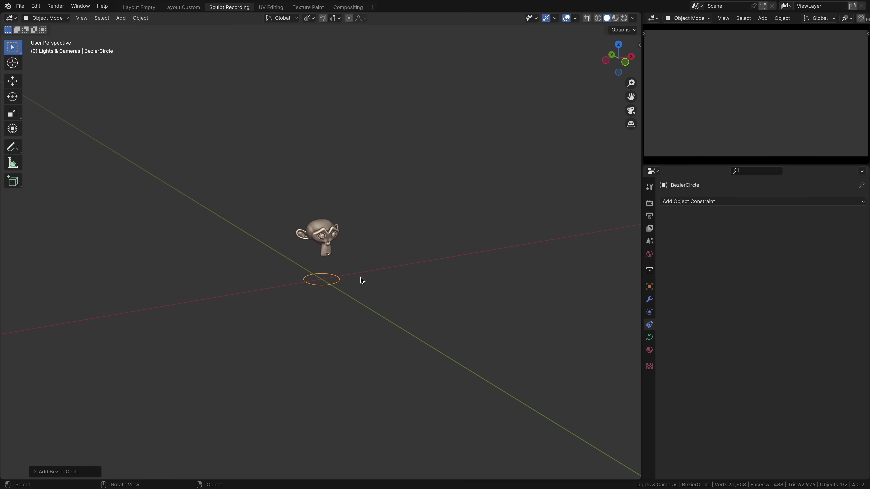
left_click(603, 253)
Give the camera a Follow Path constraint
left_click(293, 258)
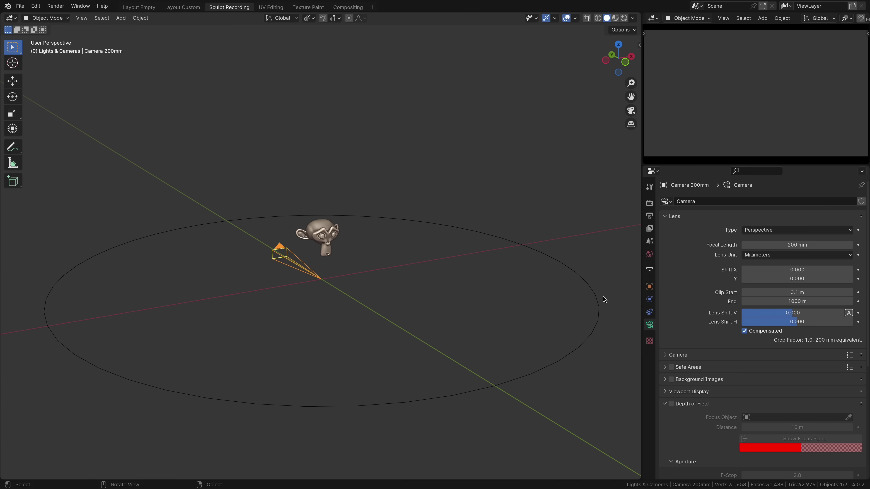
left_click(649, 313)
left_click(712, 203)
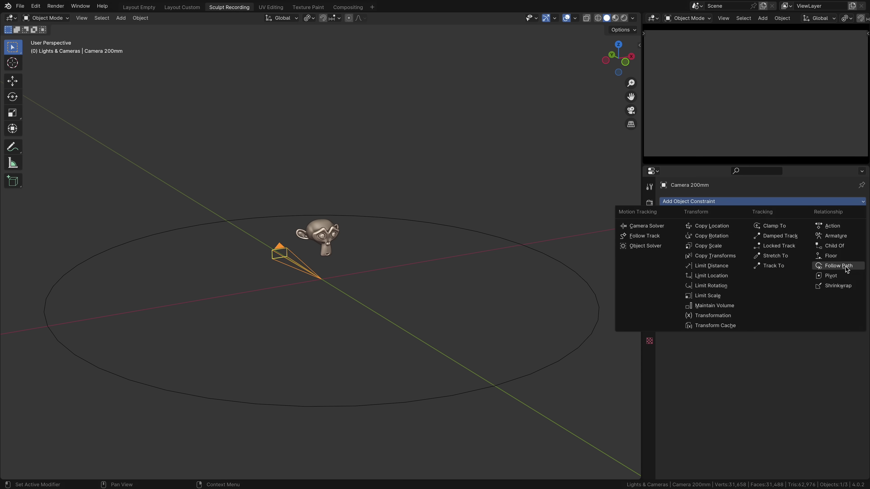
left_click(838, 266)
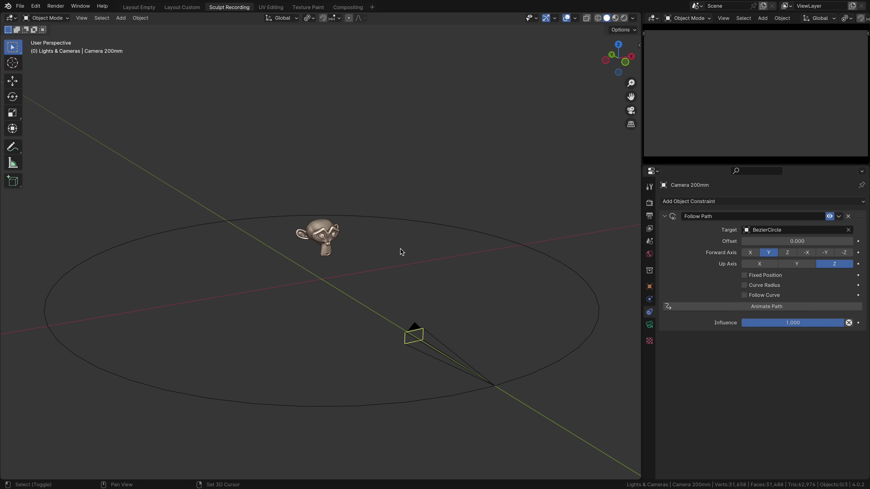
Add a plain axes empty and give the camera a Track To constraint
key("shift+a")
mouse_move(398, 331)
left_click(447, 332)
left_click(649, 325)
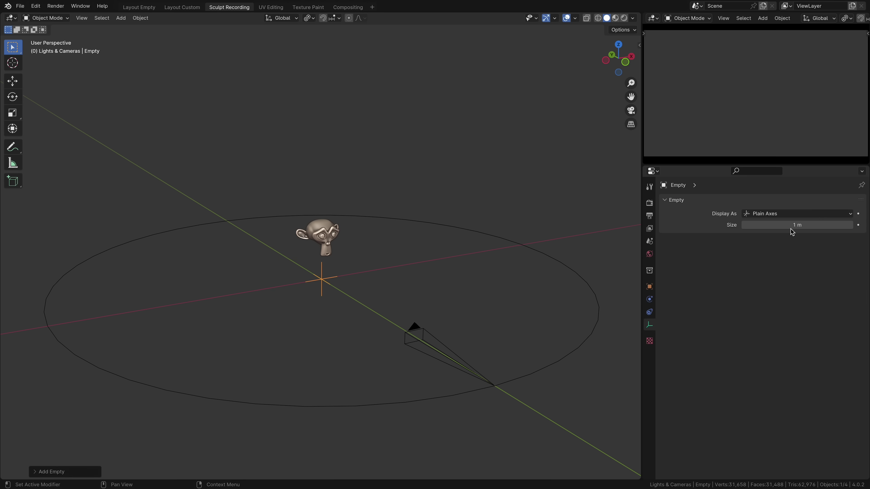
left_click(412, 333)
left_click(649, 312)
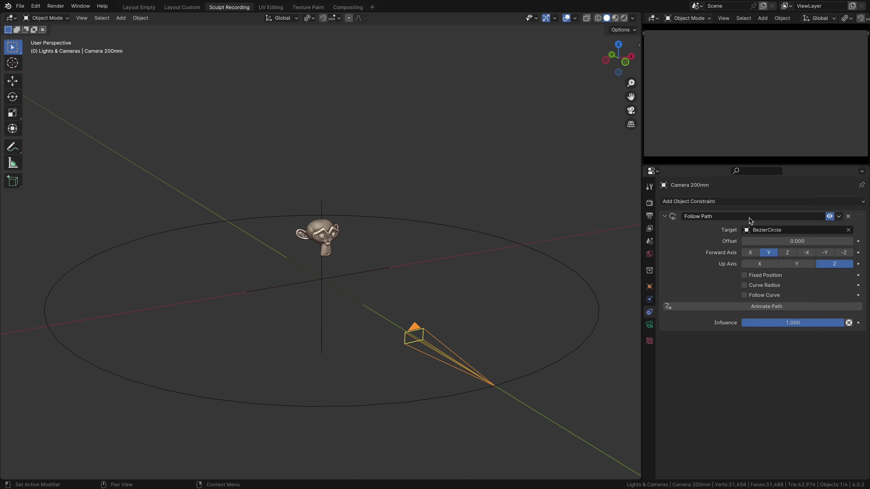
left_click(744, 201)
left_click(782, 270)
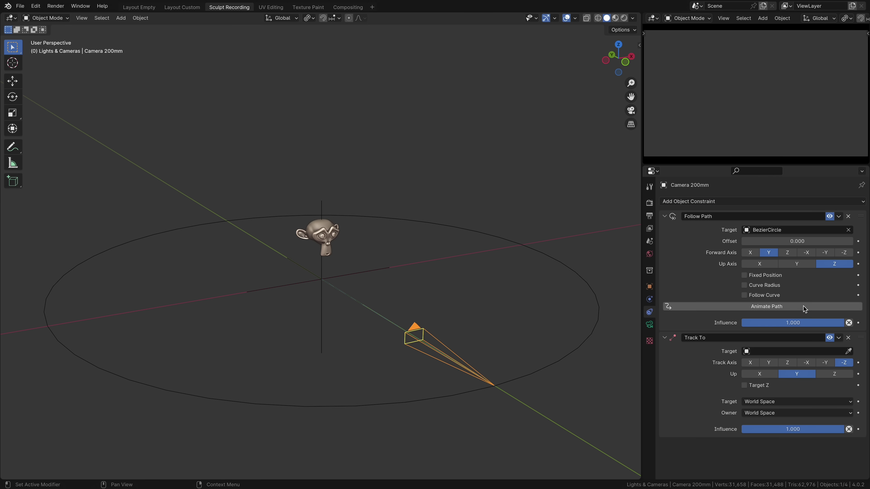
Raise the empty vertically and move the Bezier circle along Z
left_click(382, 268)
key("g")
key("z")
left_click(387, 229)
middle_click_drag(387, 229, 466, 277)
left_click(467, 277)
key("g")
key("z")
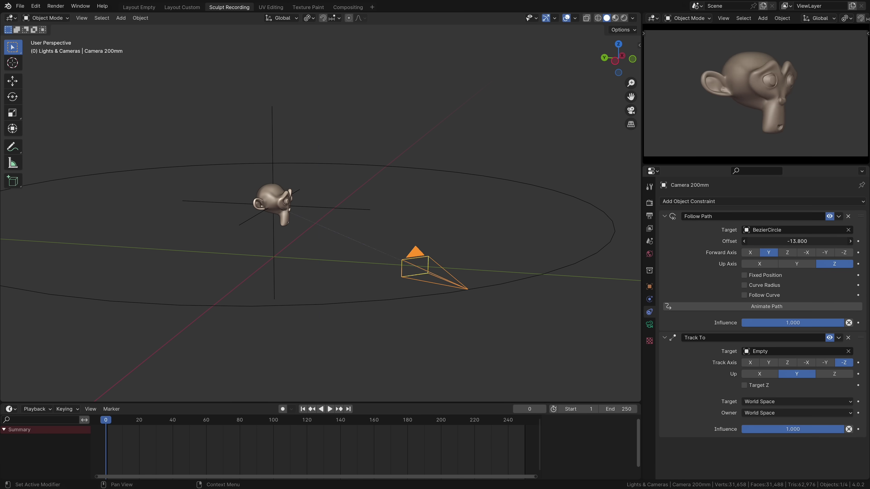
Keyframe the path Offset at the first frame and frame 60, then scrub to preview the orbit
key("shift+Left")
right_click(800, 241)
left_click(800, 241)
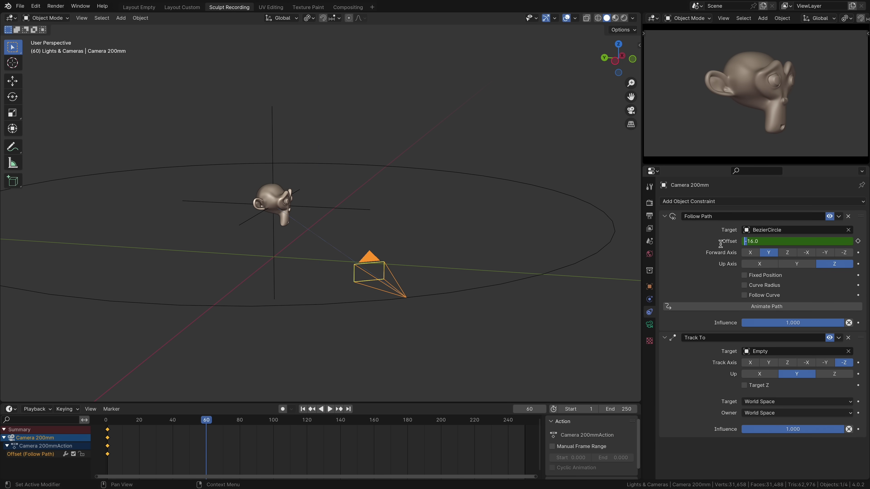
key("Delete")
key("Return")
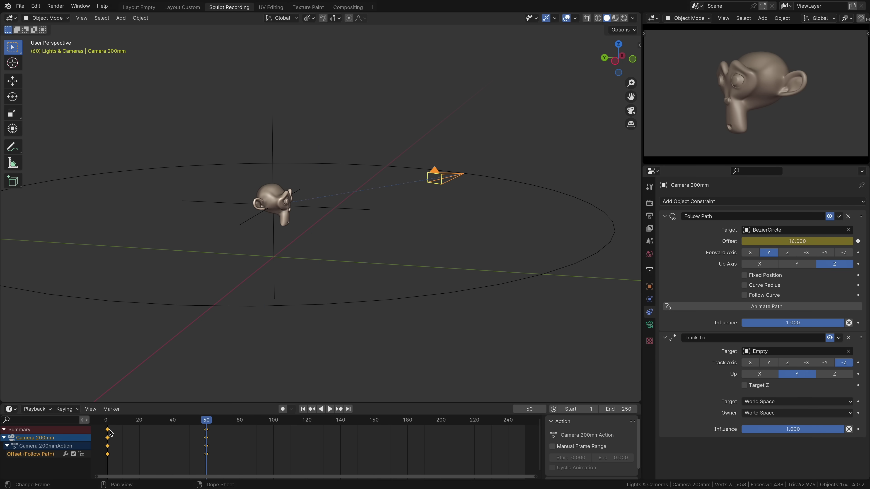
left_click(109, 432, "ctrl")
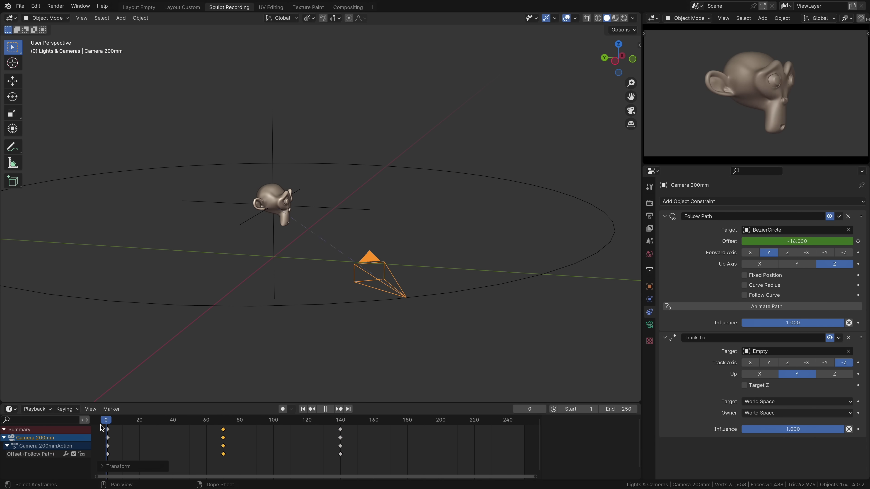
middle_click_drag(360, 328, 341, 179)
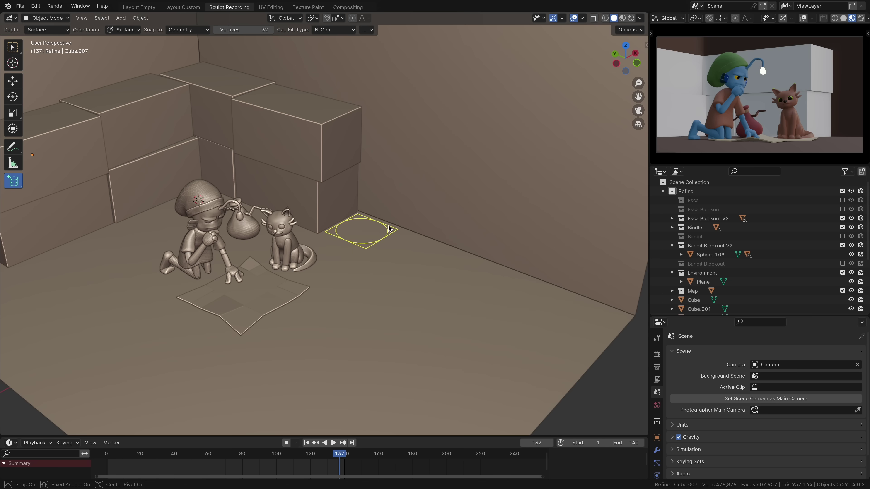
Place a cylinder by the blocks and add edge loops to shape a barrel
left_click(391, 163)
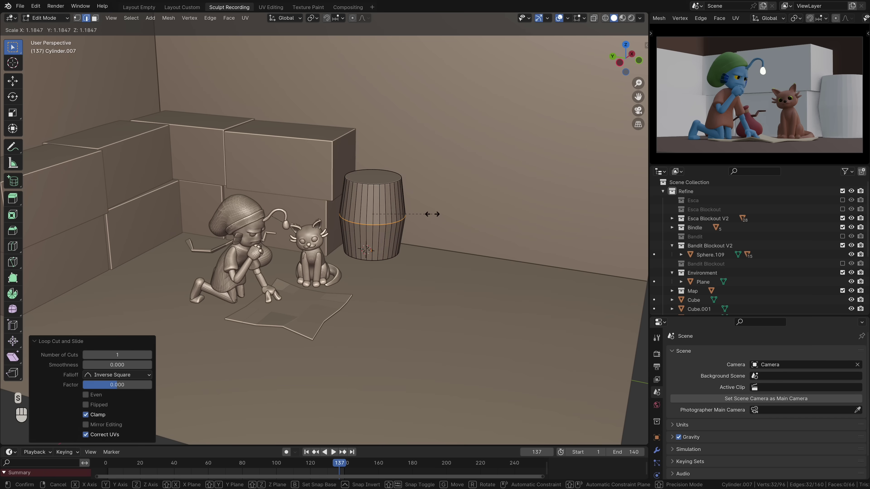
key("KP_Divide")
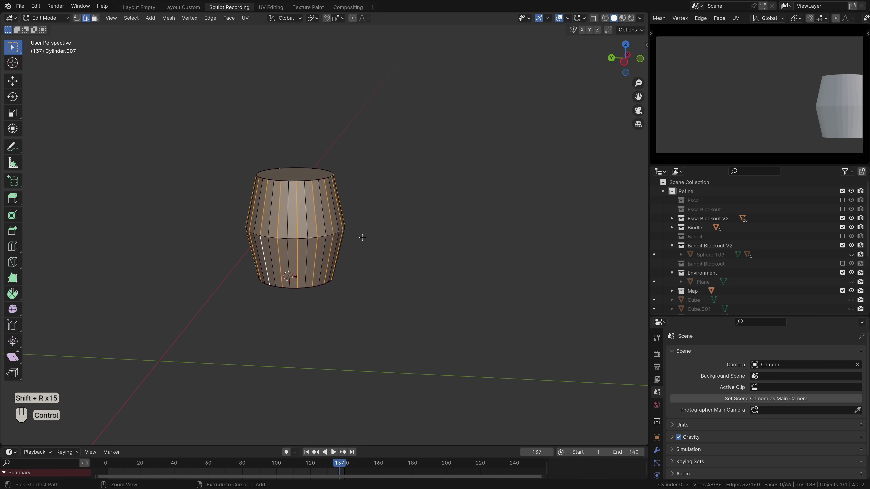
key("ctrl+2")
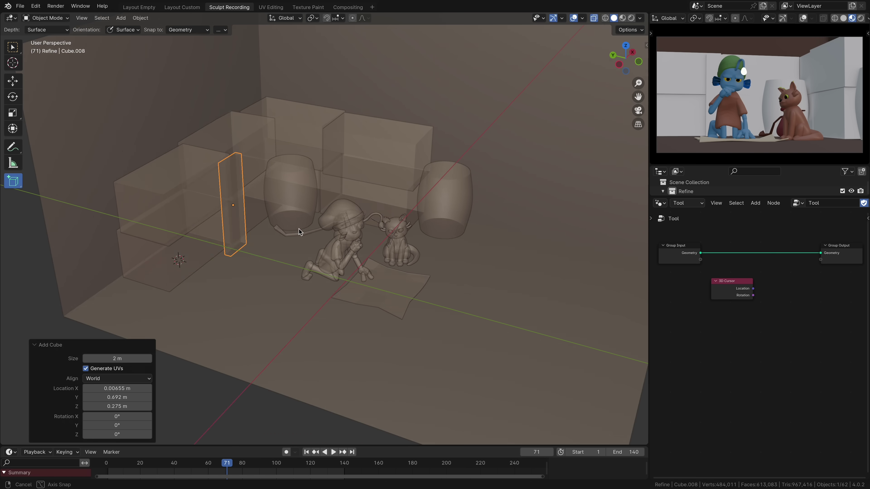
Set the tall block's origin to the 3D cursor
right_click(226, 240)
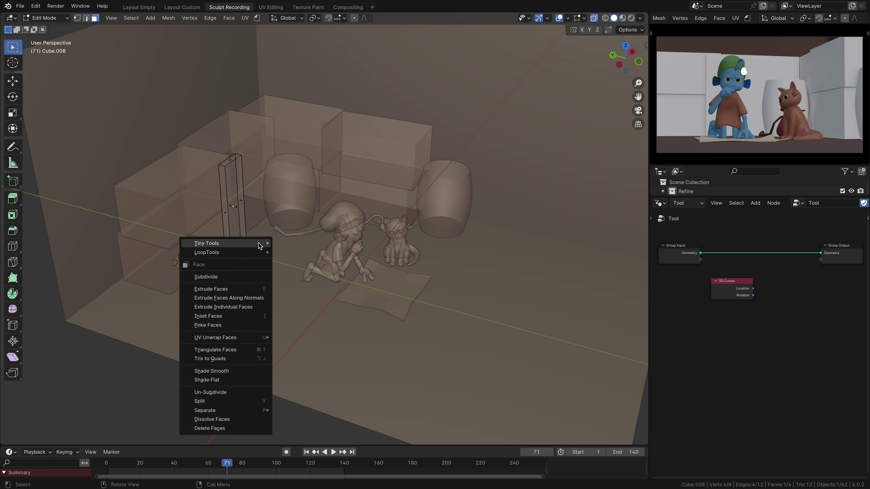
left_click(240, 260)
left_click(269, 252)
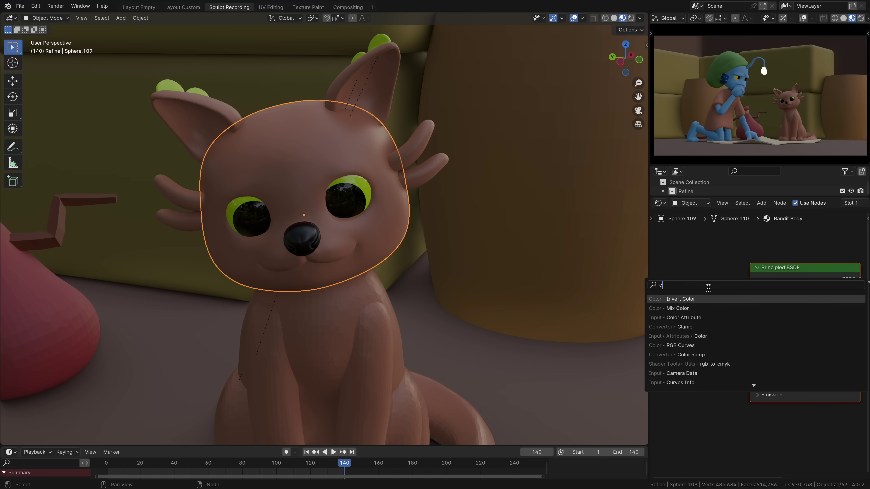
Add a Color Attribute node using 'Color' to the cat's material for the mask
left_click(721, 317)
left_click(702, 302)
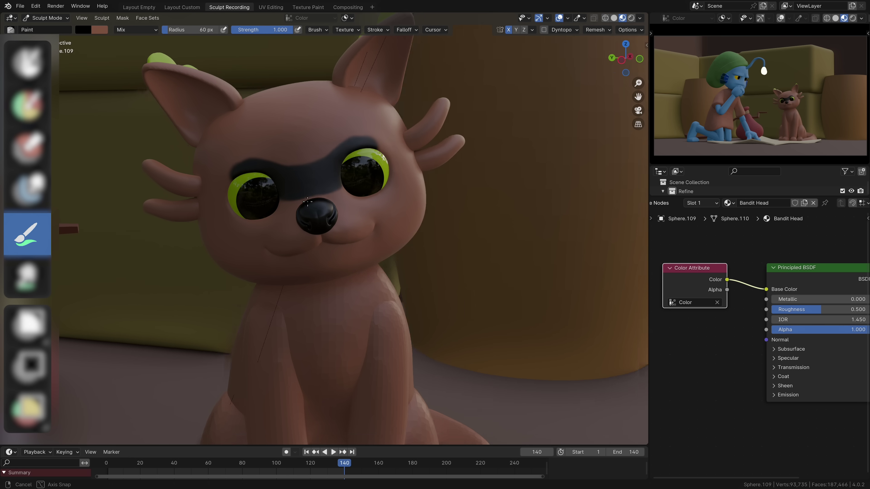
scroll(307, 202, "down", 5)
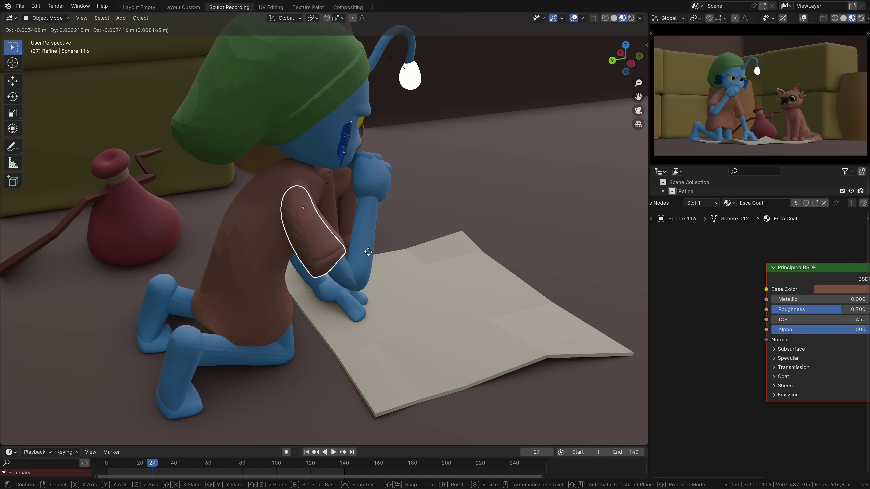
Reposition the coat sleeve pieces on the boy
left_click(368, 251)
key("g")
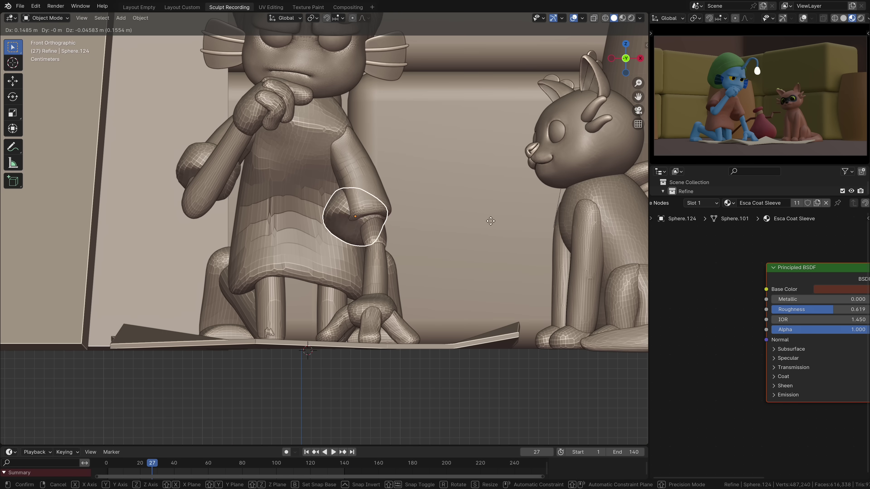
left_click(491, 222)
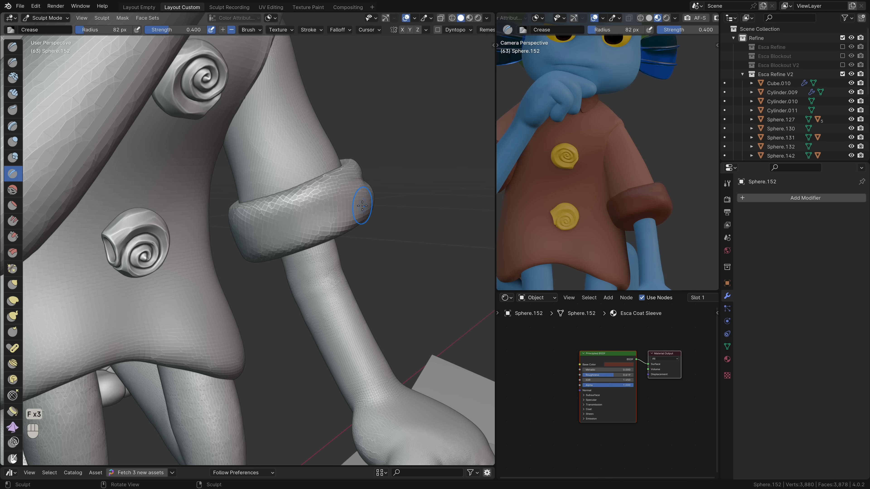
Resize the sculpt brush and duplicate the cuff piece for the other sleeve
key("f")
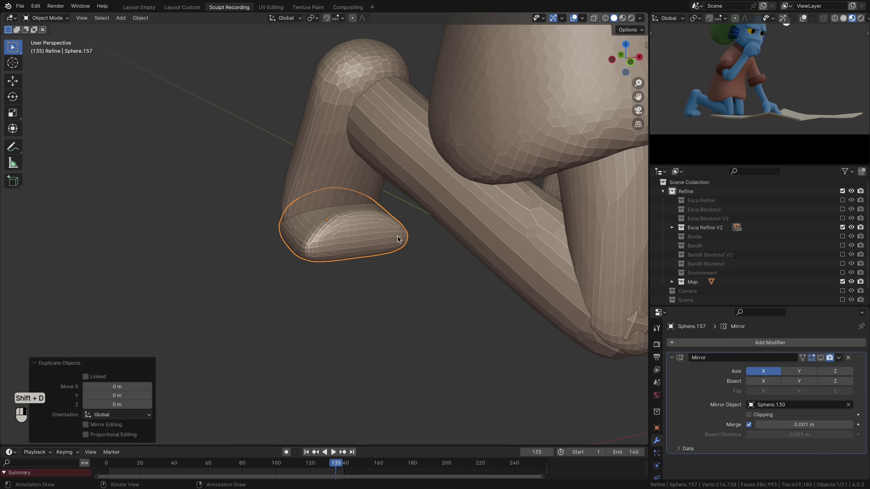
key("shift+d")
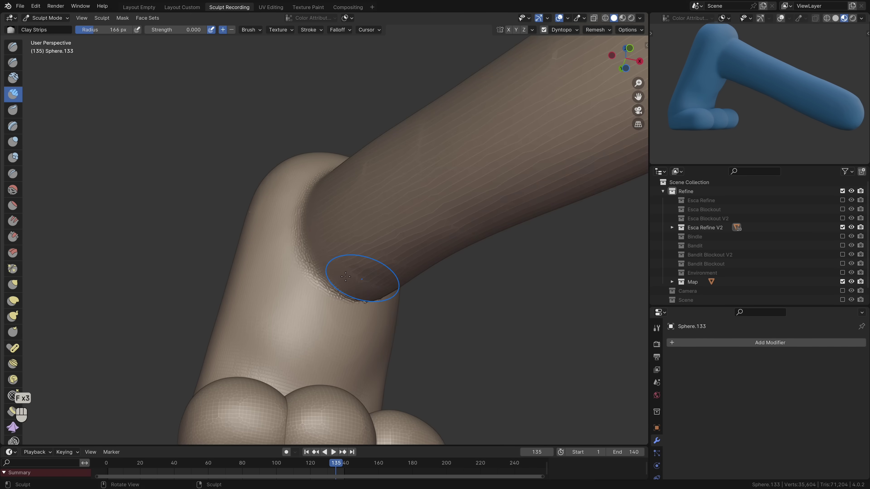
middle_click_drag(369, 281, 358, 288, "shift")
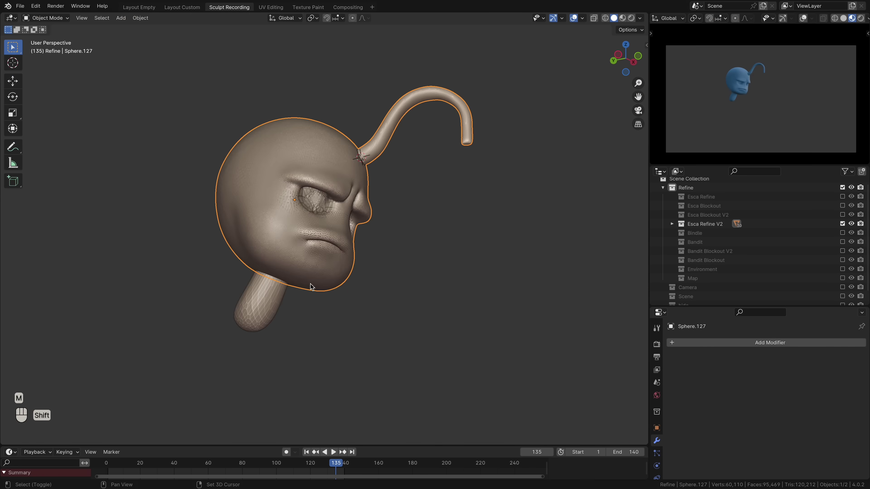
Add a Boolean Union modifier to the head and apply it to merge the lure stalk
key("q")
left_click(316, 273)
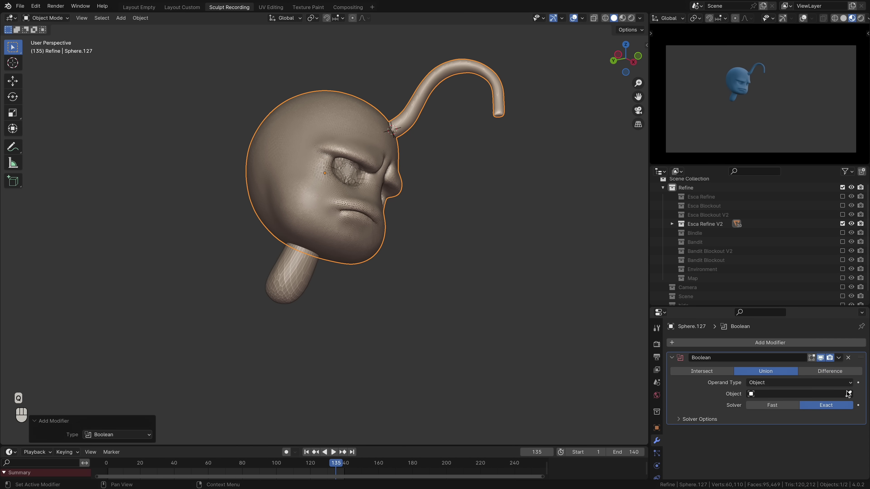
key("ctrl+a")
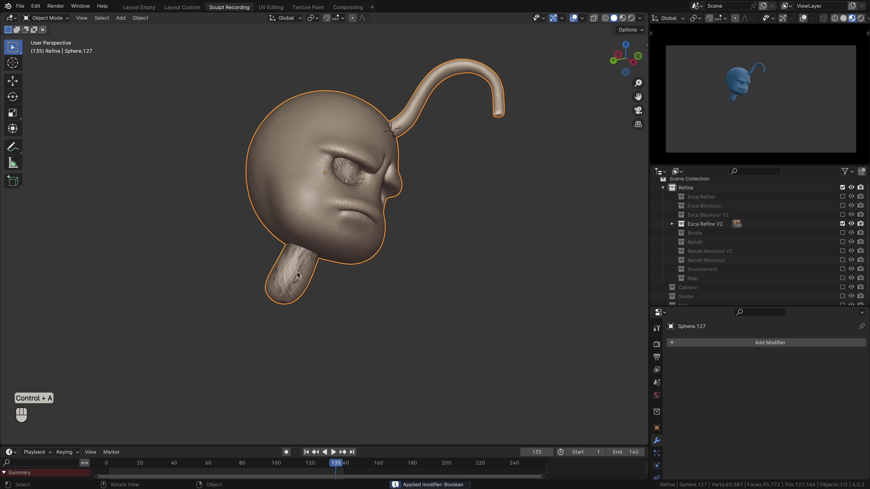
left_click(340, 232)
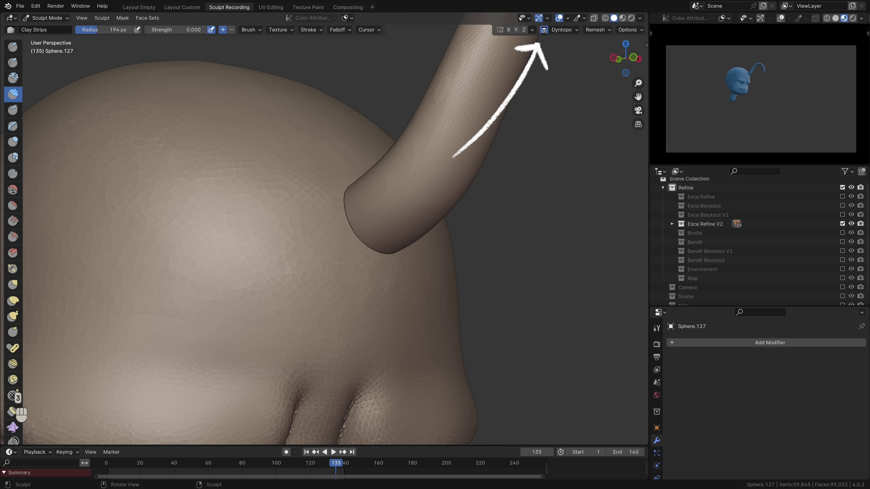
Enable Dyntopo with a smaller brush and frame the stalk seam for sculpting
mouse_move(334, 233)
middle_mouse_down()
mouse_move(369, 200)
mouse_move(379, 224)
mouse_move(359, 228)
mouse_move(401, 189)
middle_mouse_up()
key("f")
key("f")
left_click(358, 198)
key("KP_Decimal")
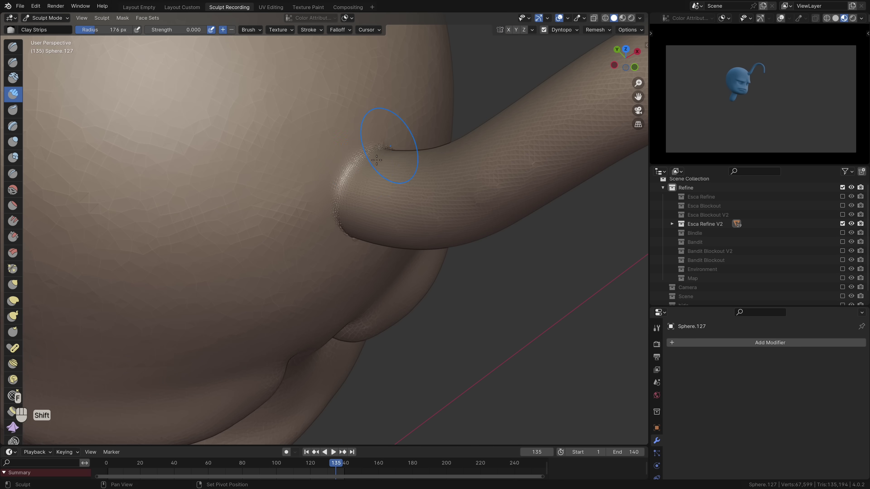
mouse_move(377, 159)
middle_mouse_down()
mouse_move(423, 229)
mouse_move(351, 197)
middle_mouse_up()
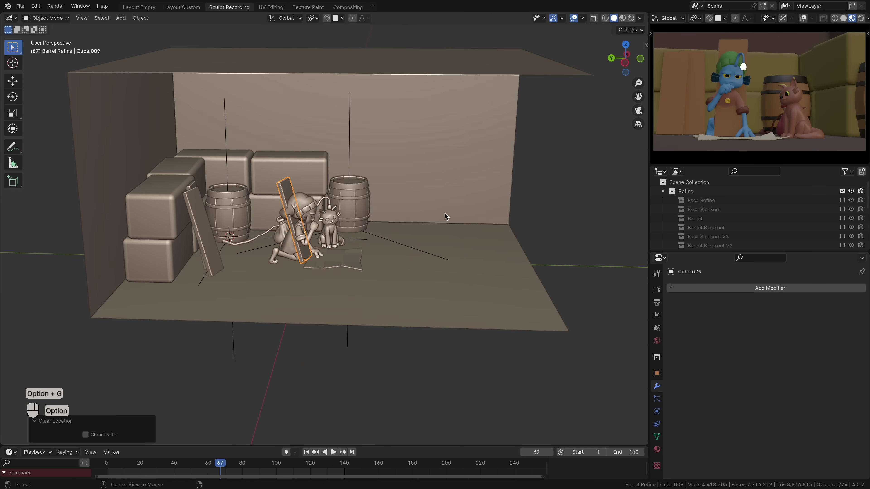
Rotate the plank -90° and offset it 0.5 m along Y
key("ctrl+KP_3")
key("r")
key("Return")
key("g")
key("y")
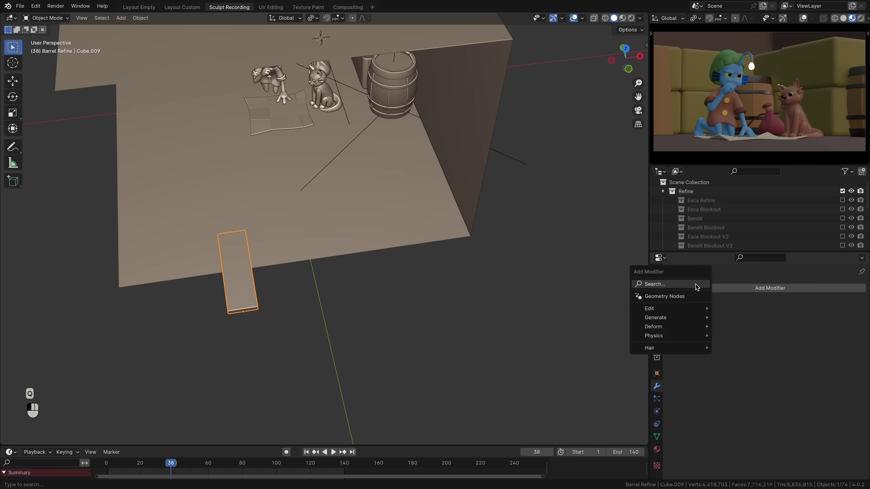
Add an Array modifier and place a duplicated plank beside the first along X
left_click(736, 290)
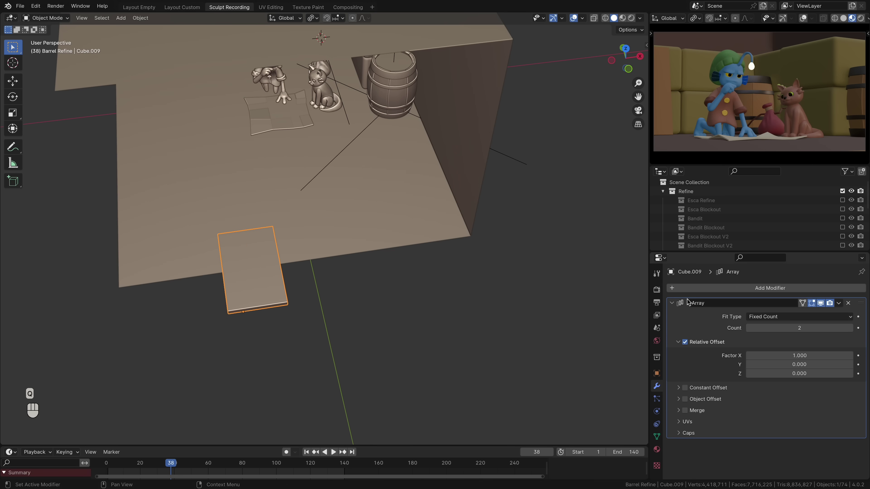
key("Tab")
key("g")
key("x")
left_click(340, 241)
Stagger a plank lengthwise along Y, set the row spacing, and save the file
scroll(327, 251, "up", 4)
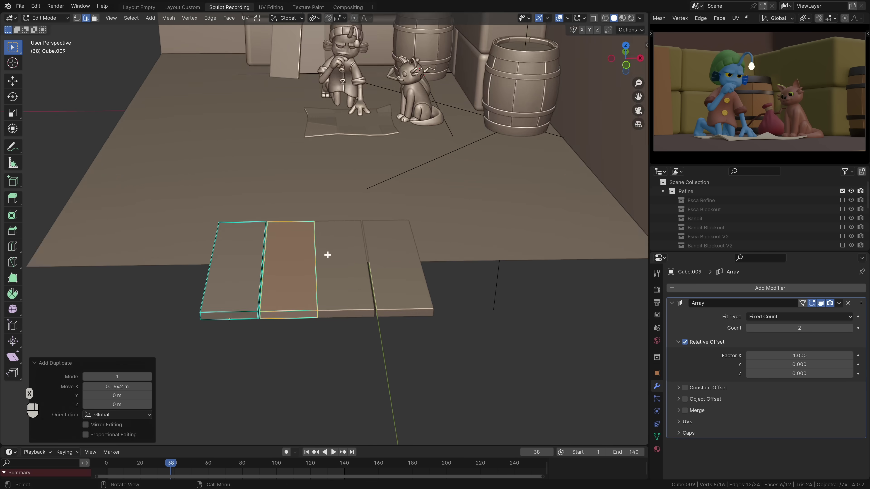
middle_click_drag(326, 253, 403, 261)
key("g")
key("y")
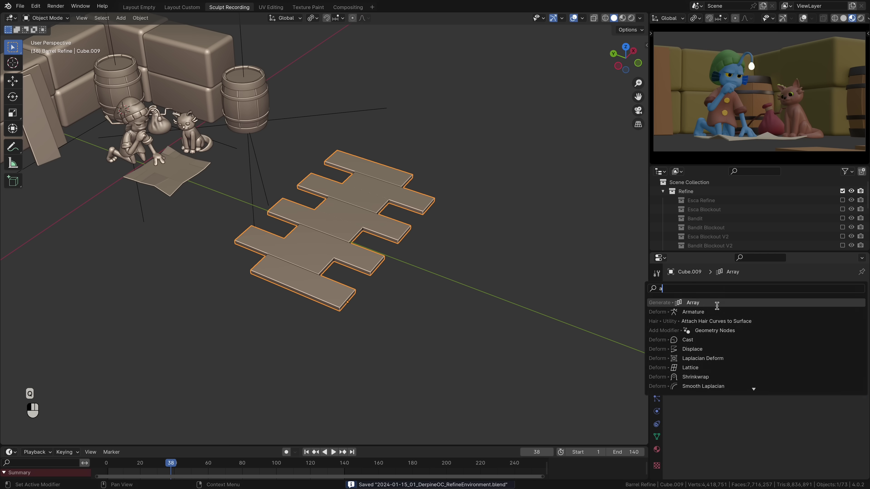
left_click_drag(799, 367, 829, 385)
key("super+s")
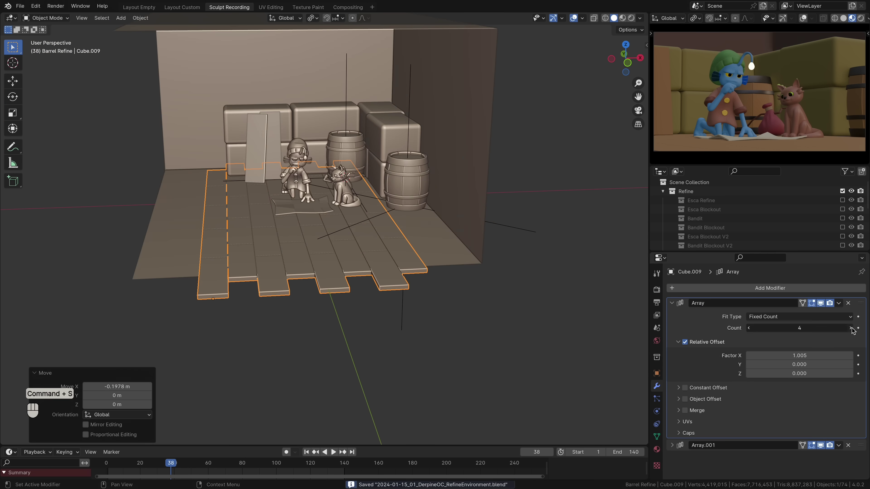
Shift the floor along X and apply both Array modifiers
key("g")
key("x")
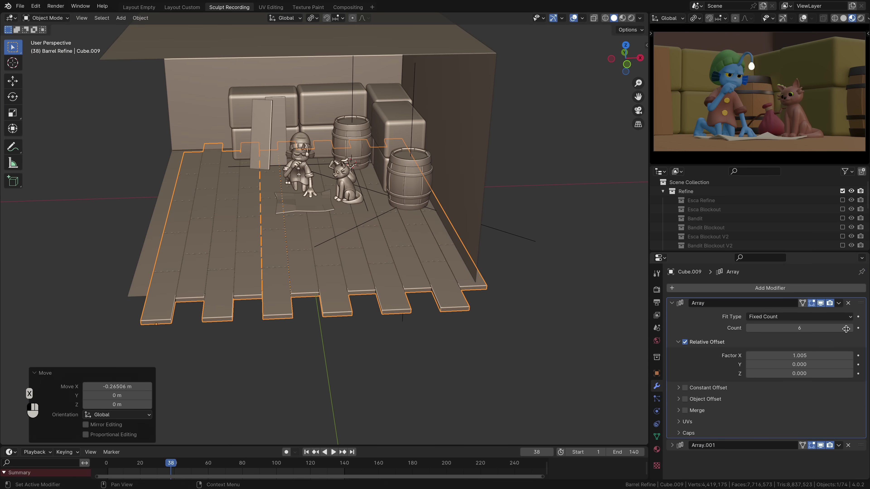
left_click(491, 285)
key("ctrl+a")
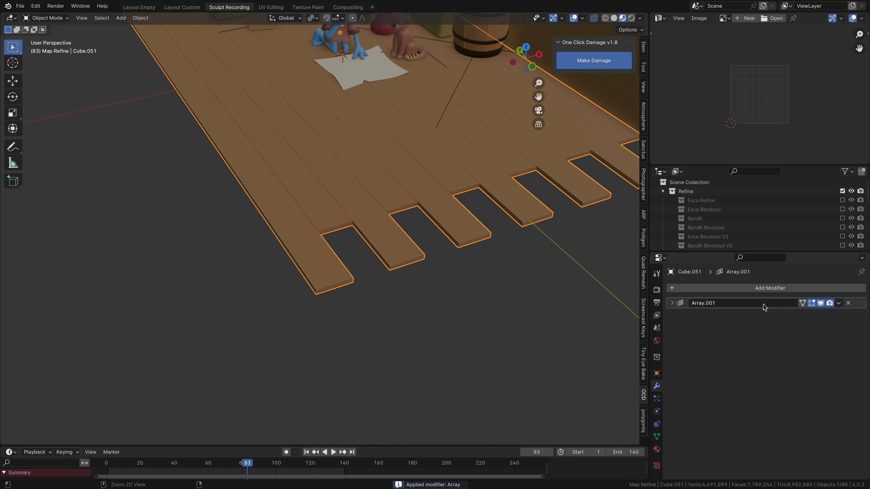
key("ctrl+a")
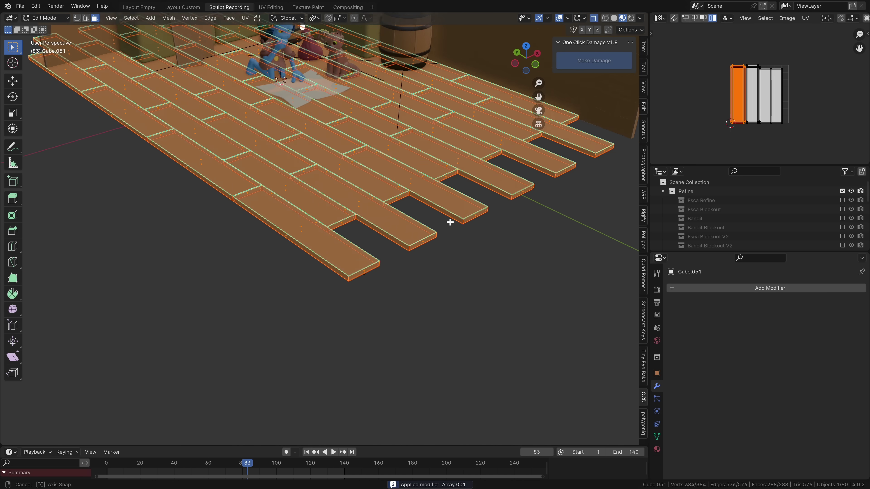
Separate the floor mesh into individual planks By Loose Parts
key("p")
left_click(445, 248)
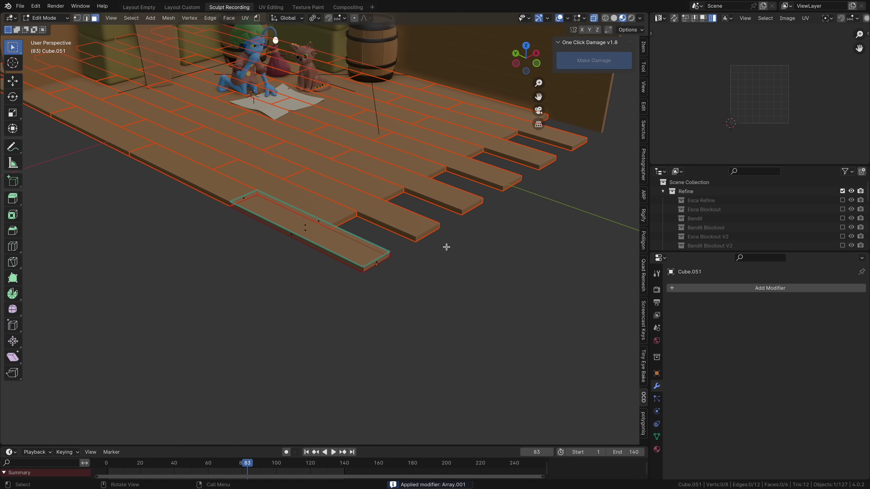
key("Tab")
Tune the edge damage Amount on one plank and begin rotating it around X
left_click(346, 255)
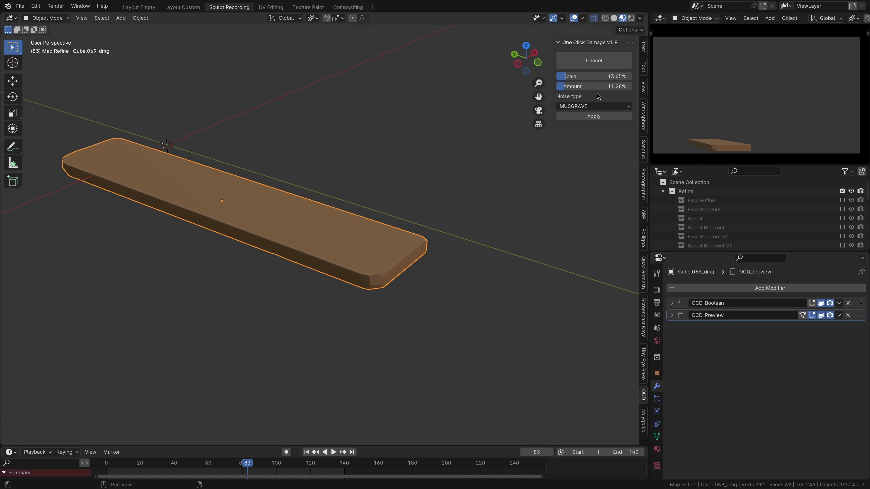
left_click_drag(611, 86, 620, 76)
key("r")
key("x")
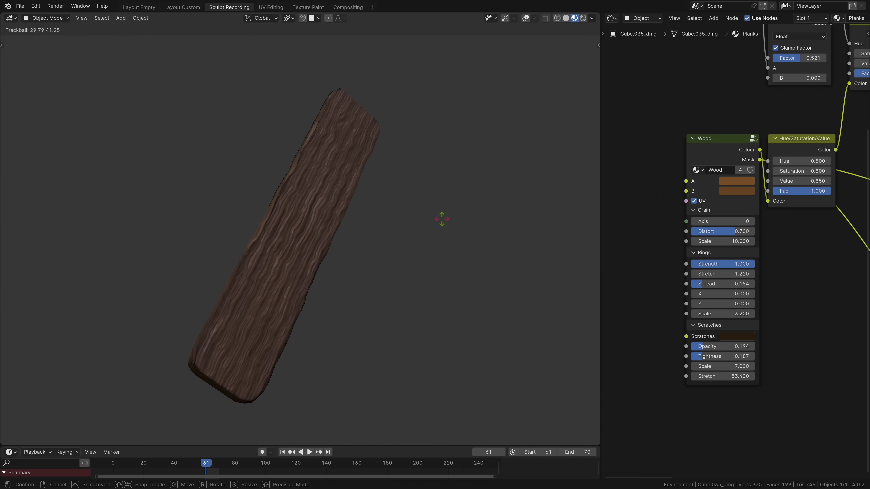
Confirm the plank's tilt and inspect its wood-grain material nodes
left_click(423, 206)
scroll(721, 163, "down", 3)
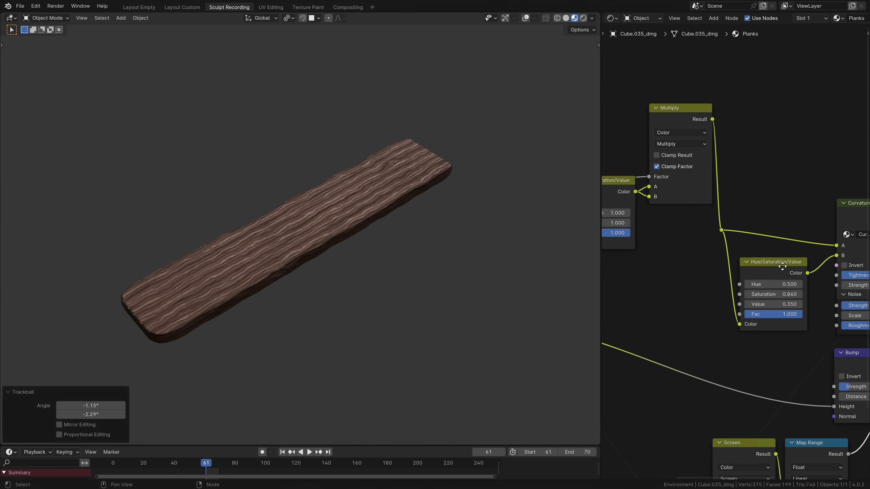
scroll(721, 162, "up", 4)
scroll(720, 163, "up", 1)
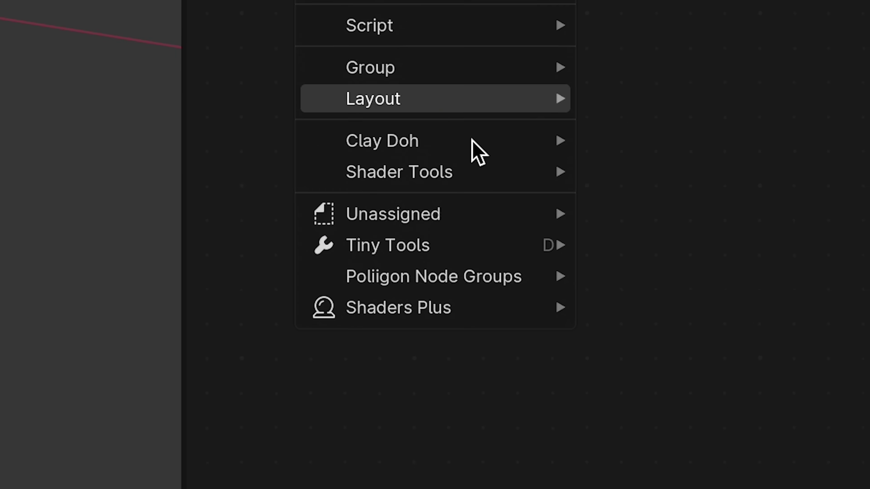
mouse_move(466, 258)
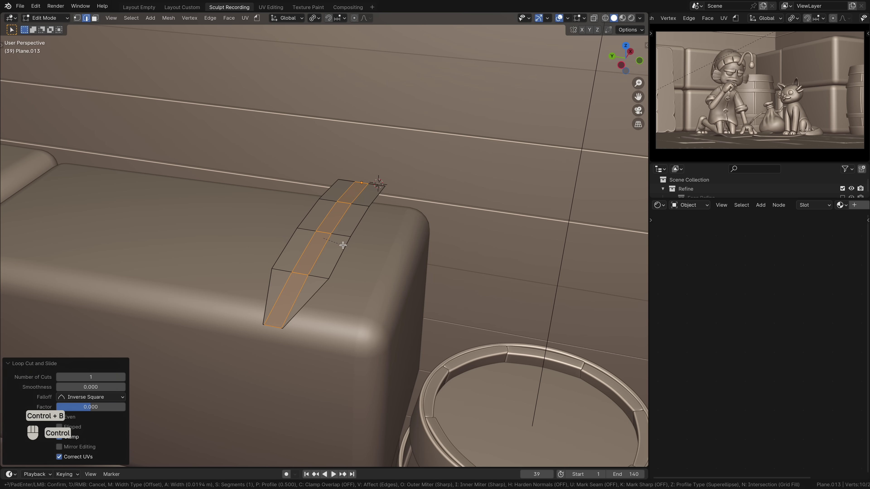
Bevel the strip's edge and add more layers to the kelp stack
left_click(317, 257)
left_click(316, 258)
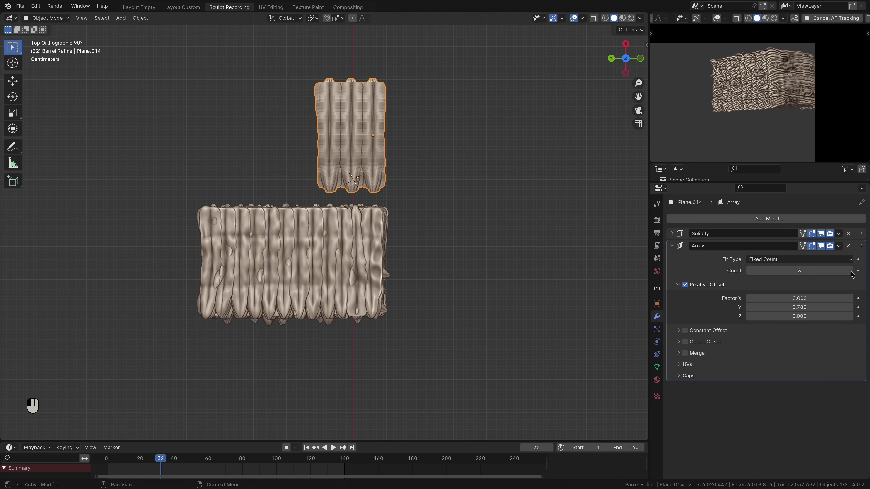
left_click_drag(852, 274, 867, 274)
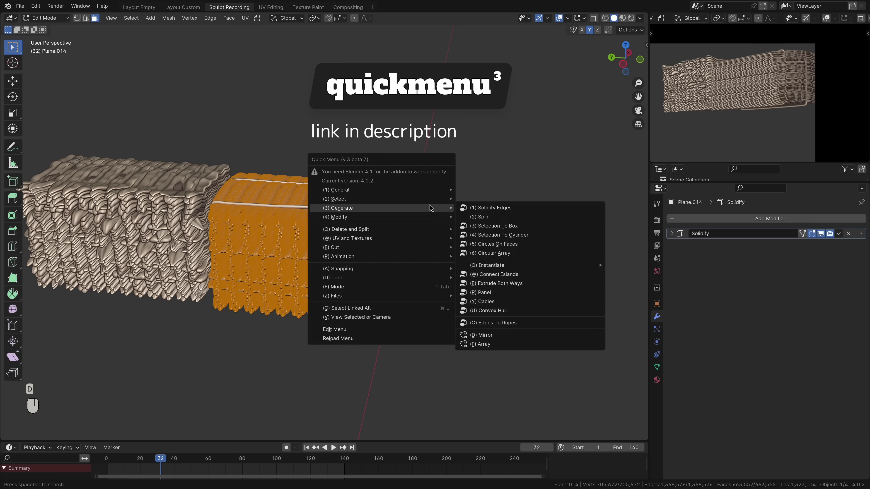
Randomize the kelp pieces' rotation with Z set to 30°
mouse_move(430, 217)
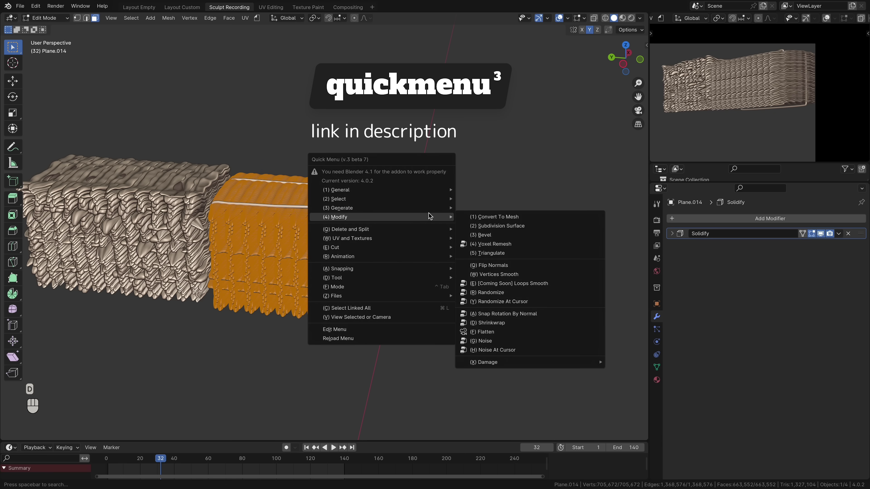
left_click(512, 292)
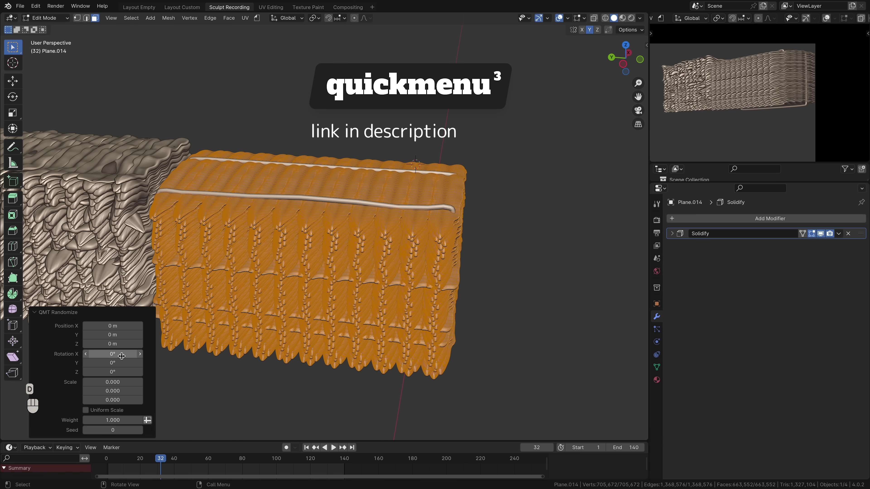
left_click(116, 372)
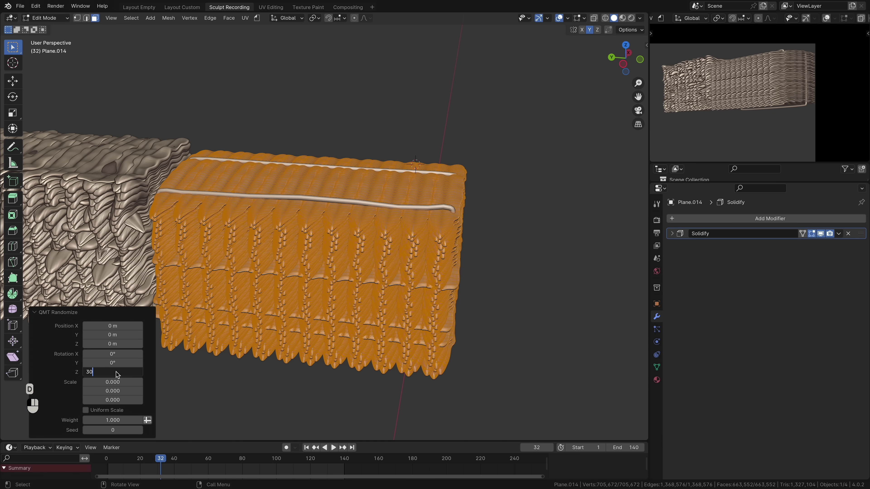
type("30")
key("Return")
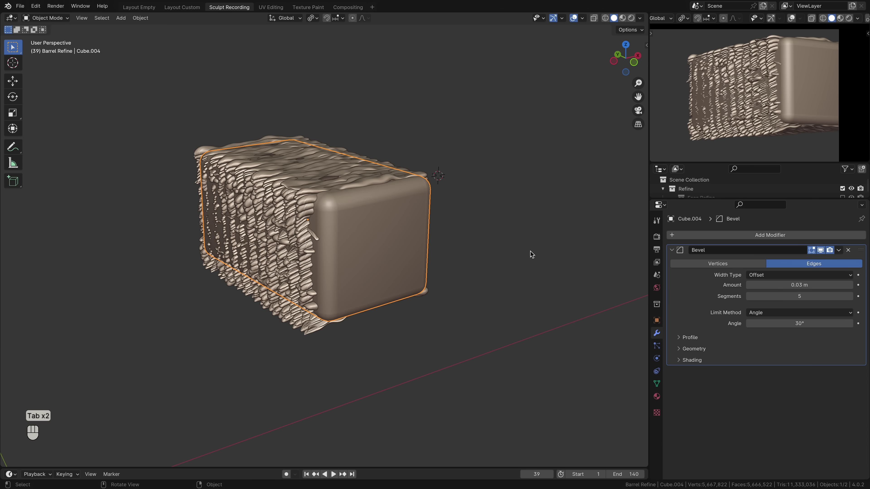
Loop-cut the kelp block, then duplicate and separate the new loop into its own object
middle_click_drag(530, 253, 316, 202)
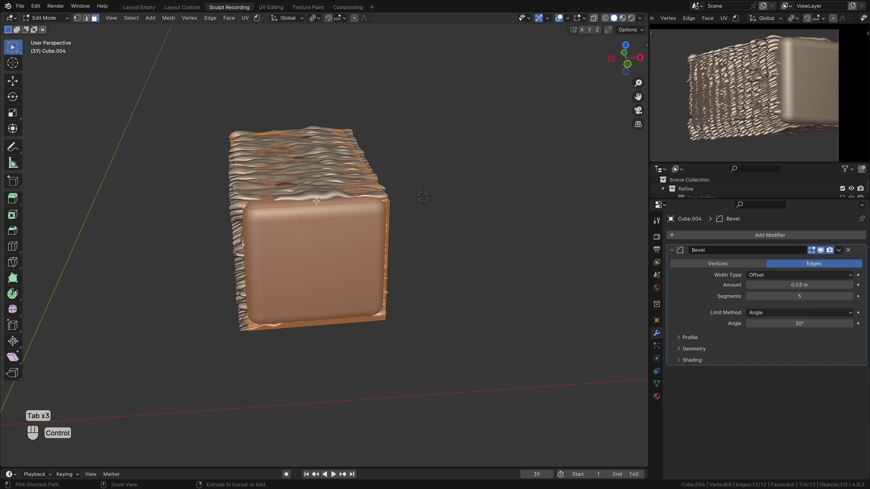
key("ctrl+r")
left_click(316, 201)
right_click(316, 201)
key("shift+d")
right_click(366, 202)
key("p")
left_click(344, 178)
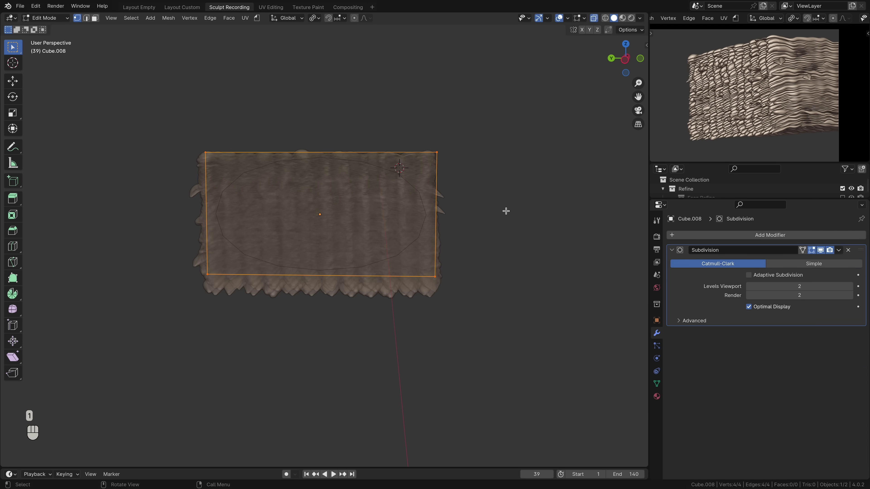
Bevel the loop's vertices, apply its subdivision, and convert it to a curve
key("shift+ctrl+b")
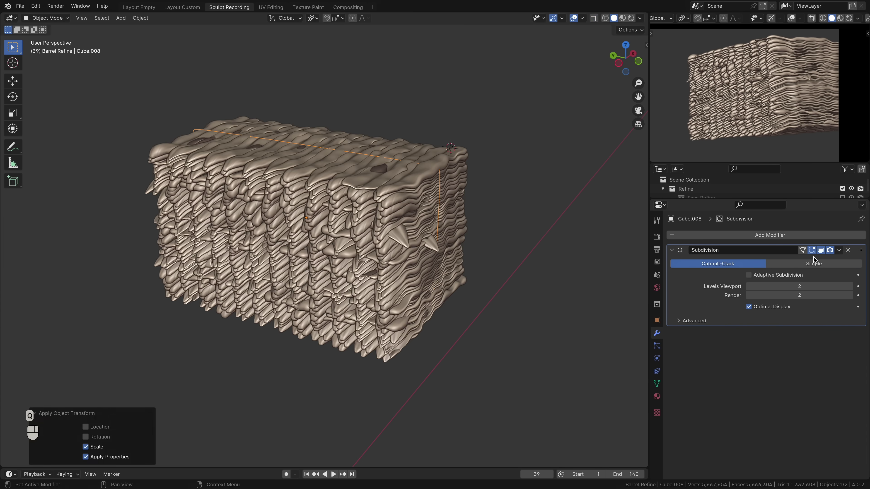
key("ctrl+a")
right_click(466, 245)
mouse_move(480, 245)
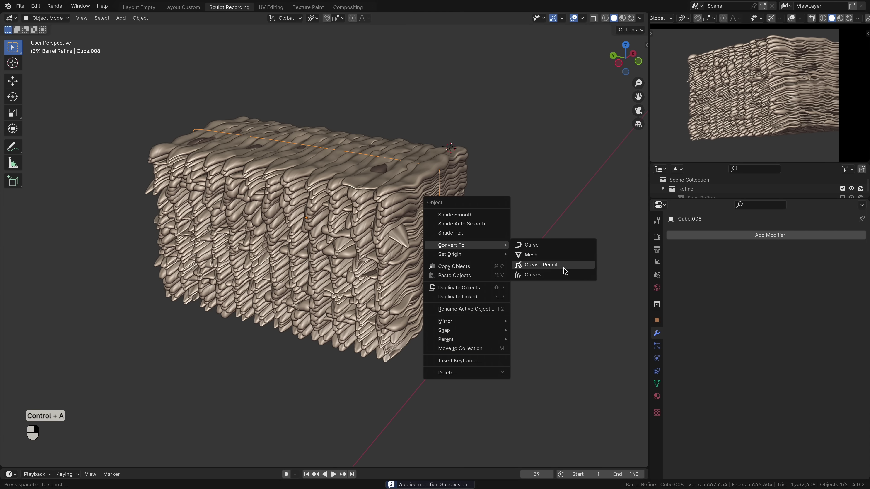
left_click(537, 245)
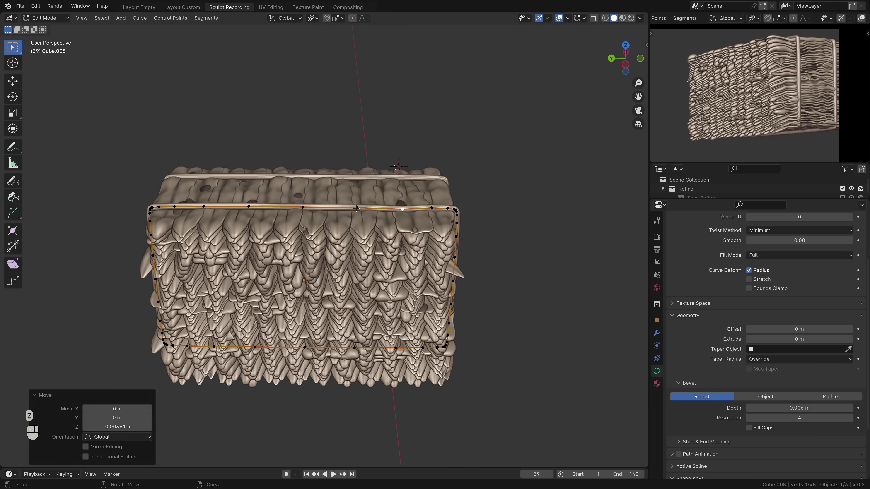
Raise the band curve along Z and apply a Sanctus rope material to it
key("g")
key("z")
left_click(356, 208)
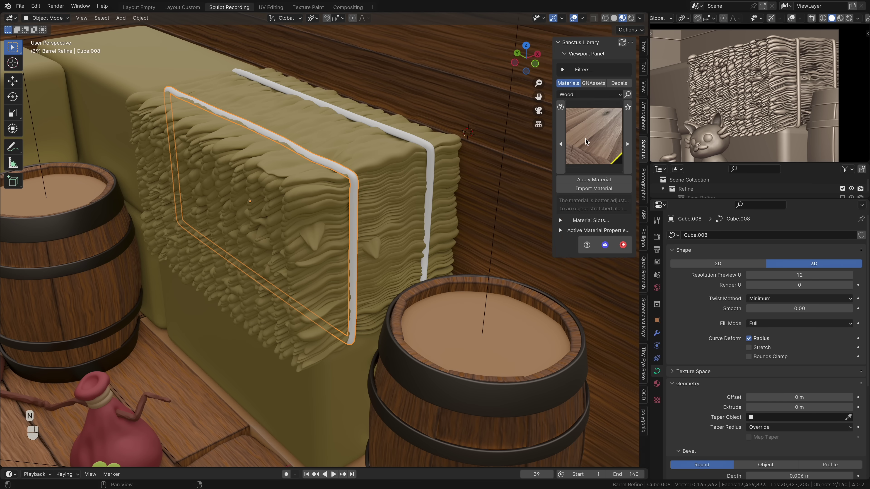
left_click(593, 144)
left_click(466, 198)
left_click(594, 179)
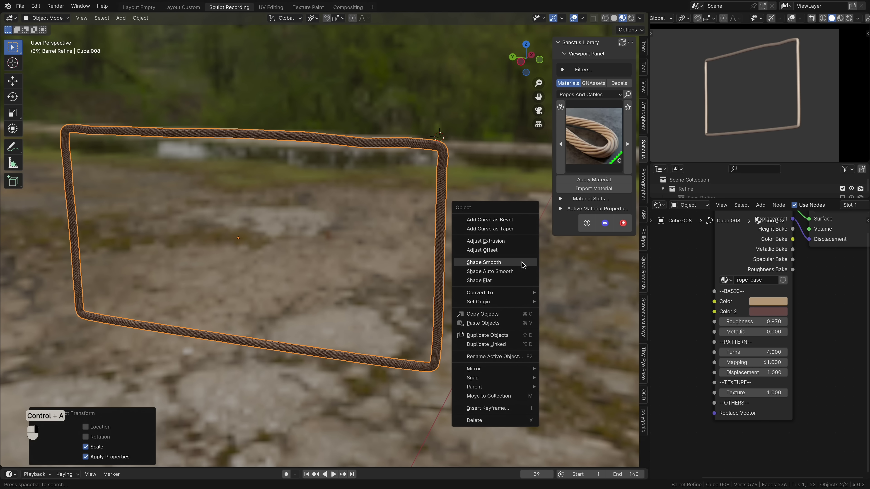
Mark a UV seam along the rope and unwrap it
mouse_move(521, 297)
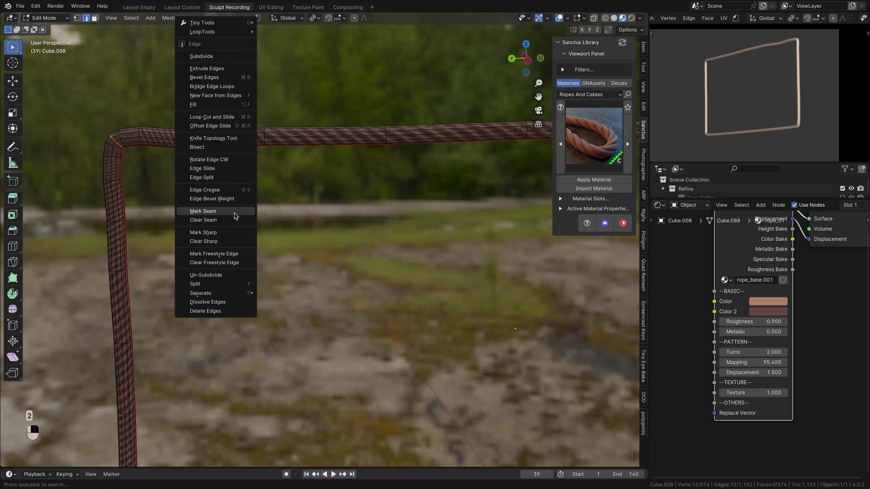
left_click(237, 216)
key("u")
left_click(235, 200)
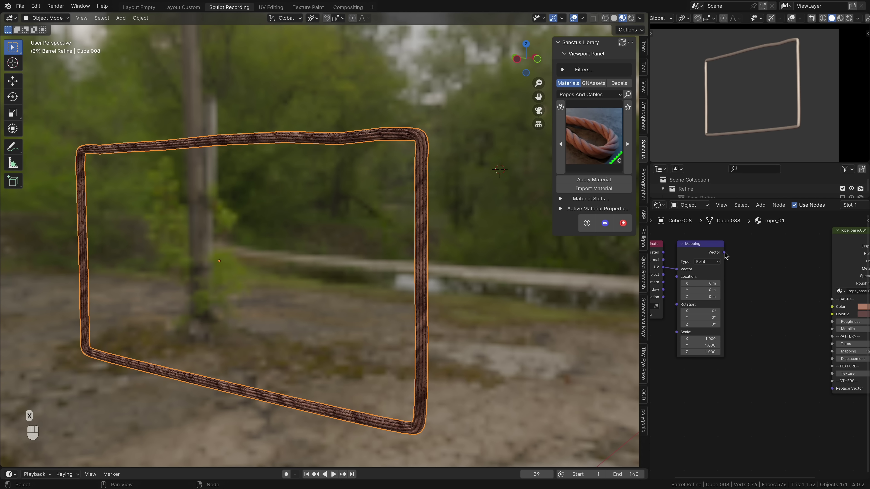
Feed Mapping into Replace Vector and set the Mapping Z rotation to 45°
left_click_drag(726, 253, 834, 388)
scroll(710, 327, "up", 1)
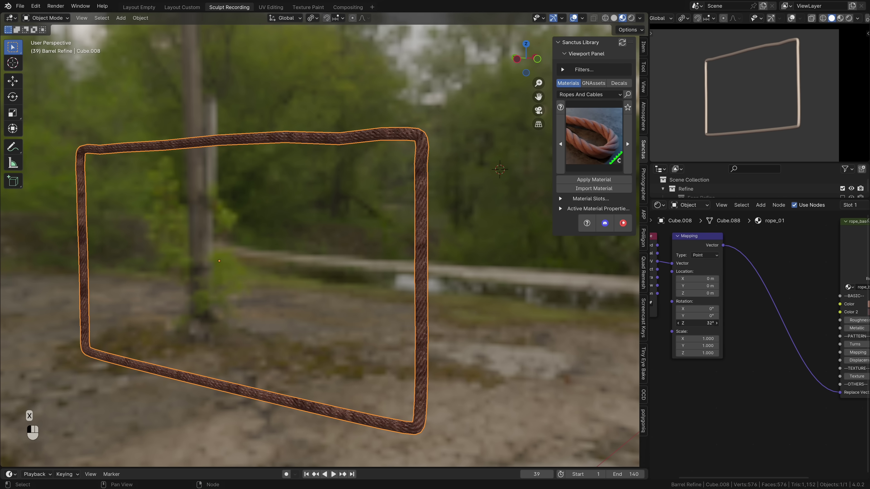
left_click(710, 324)
type("45")
key("Return")
Add level-1 adaptive Subdivision to the rope and lower its displacement strength
middle_click_drag(491, 292, 446, 292)
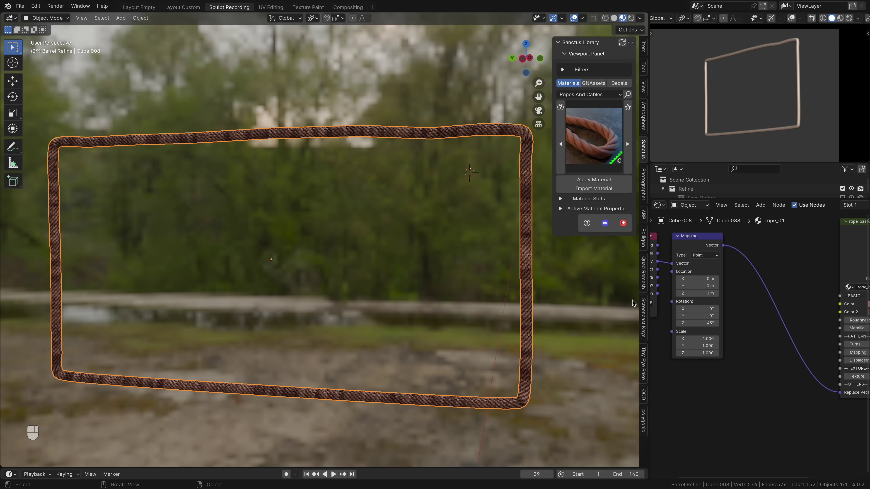
key("ctrl+1")
key("shift+F7")
left_click(749, 274)
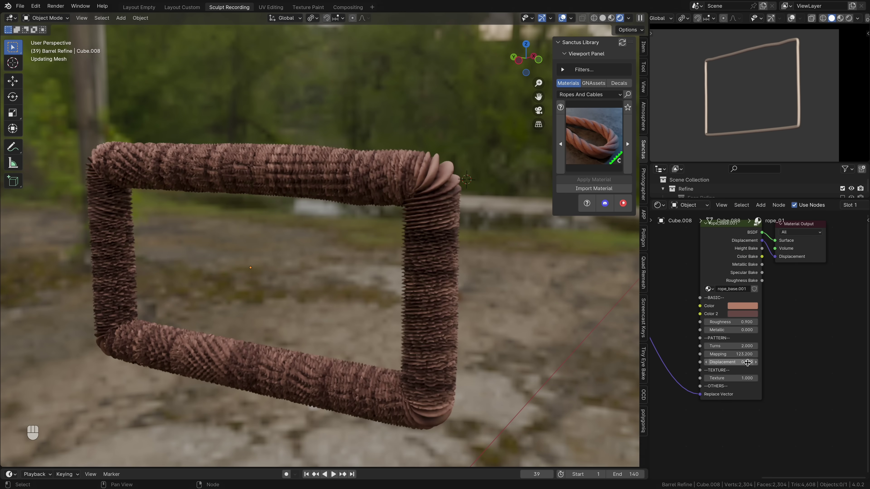
double_click(748, 363)
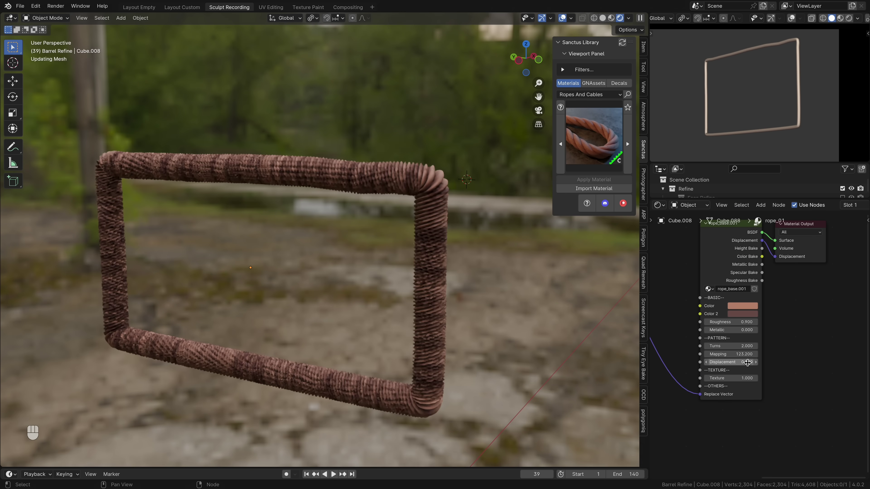
left_click_drag(748, 363, 588, 345)
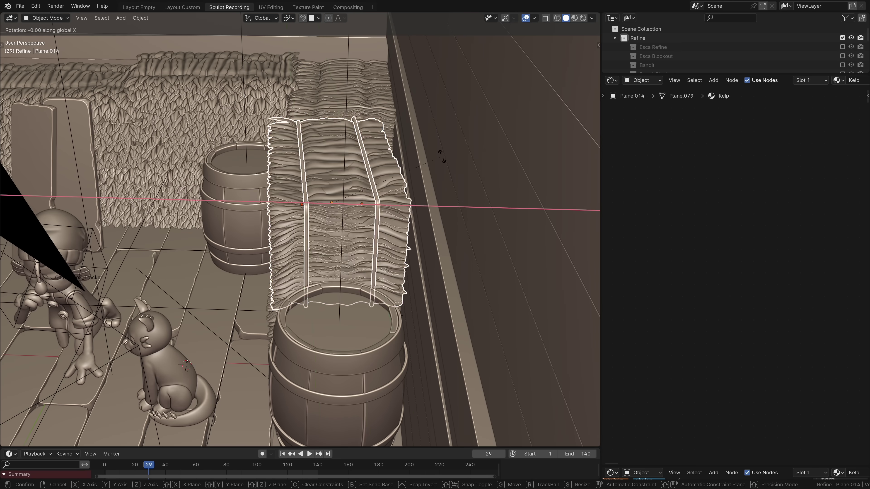
Rotate the kelp bundle -87.9° around its local Y axis
key("r")
key("y")
key("y")
left_click(325, 130)
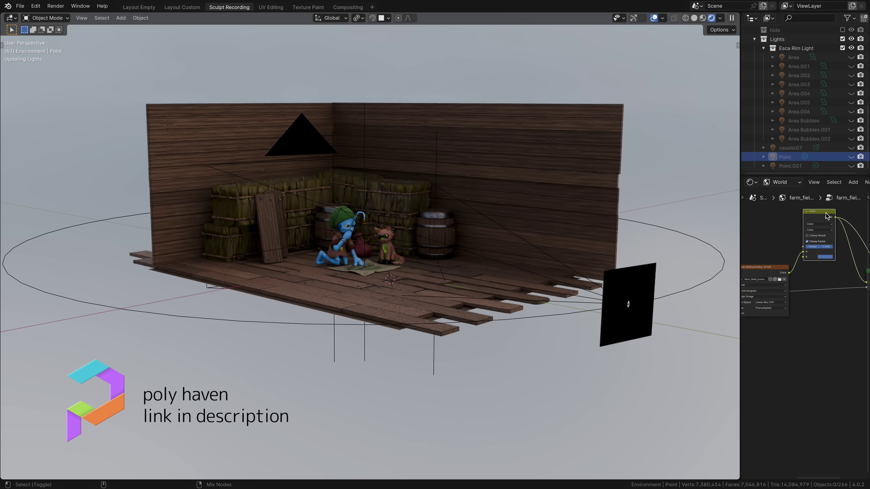
Leave the node group and frame the world's farm_field_puresky sky node
key("Tab")
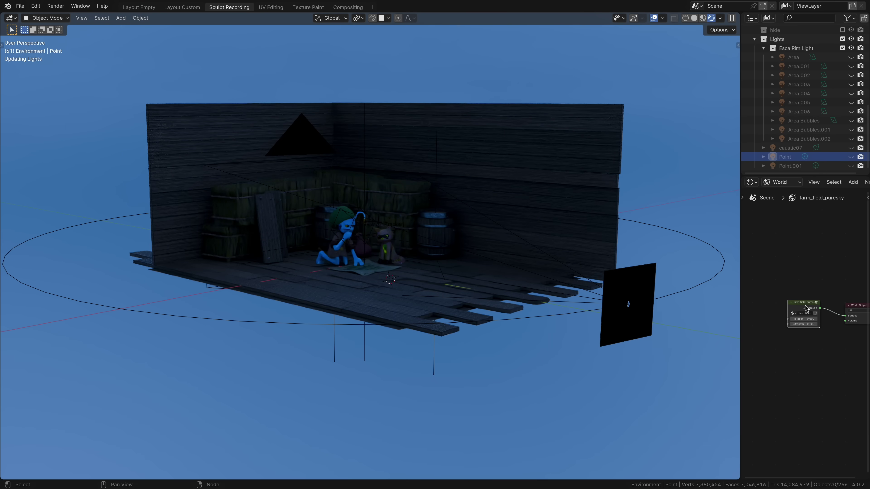
key("Home")
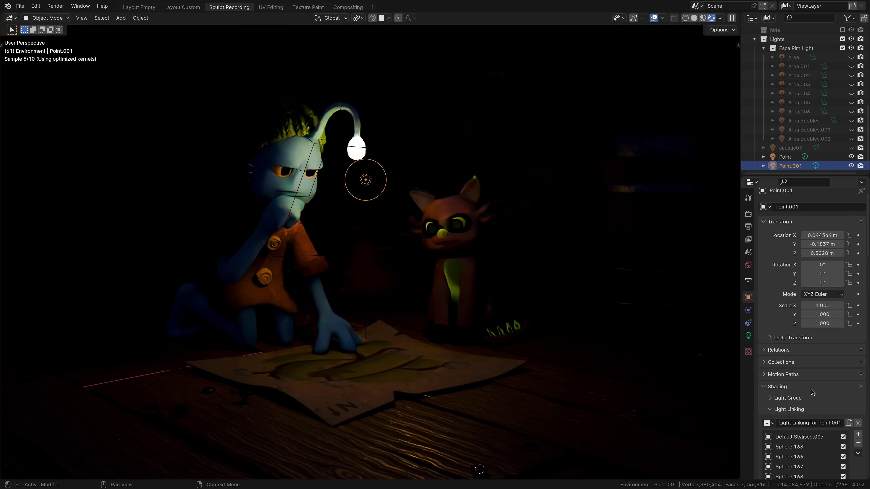
scroll(812, 391, "down", 20)
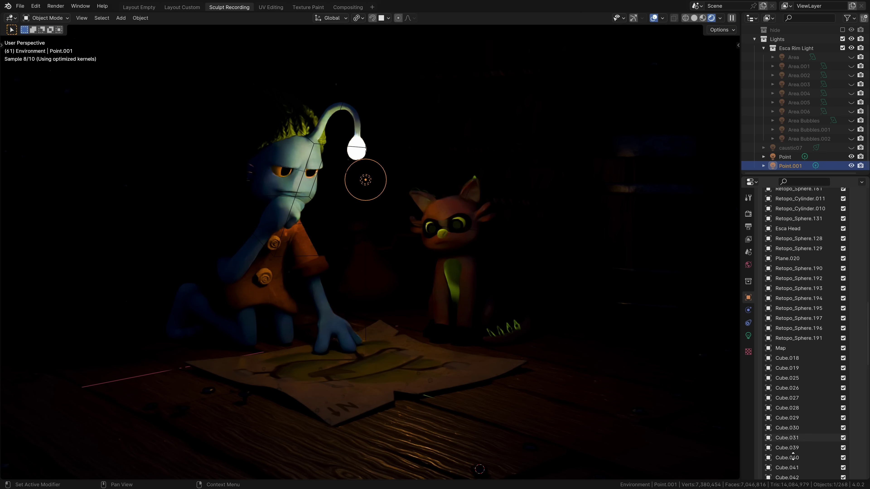
scroll(793, 456, "up", 1)
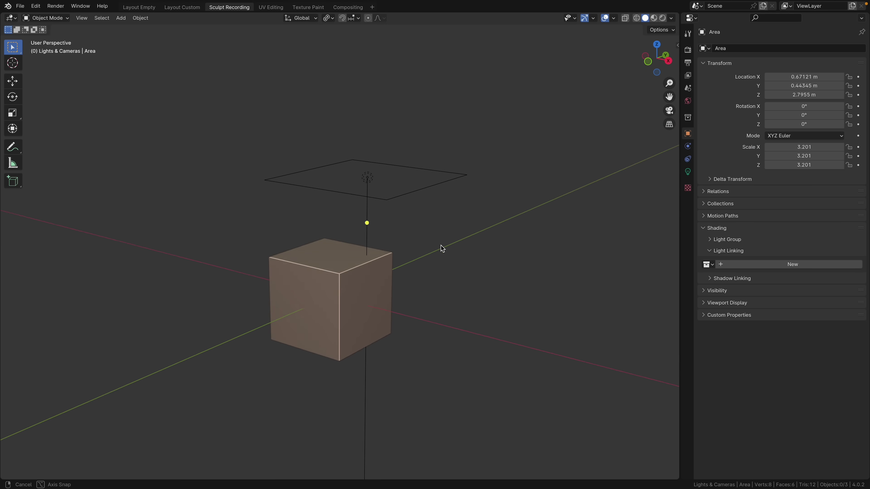
Select the cube together with the Area light for light linking
left_click(334, 256)
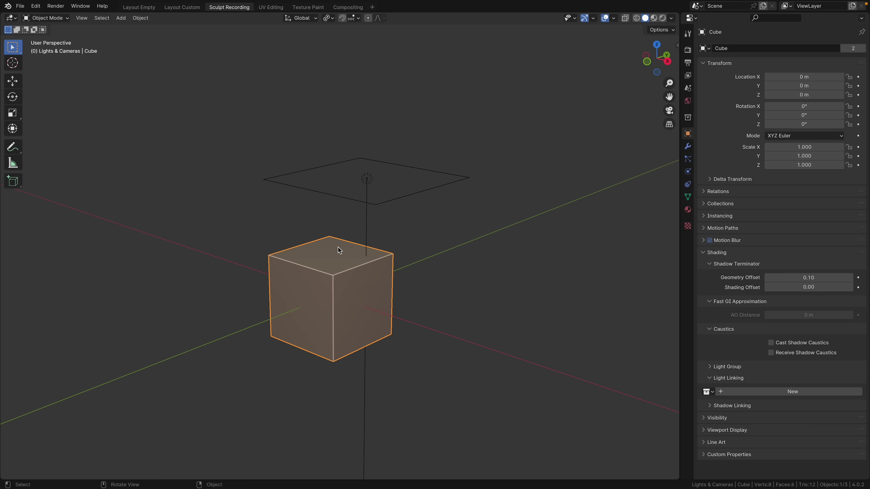
left_click(370, 180, "shift")
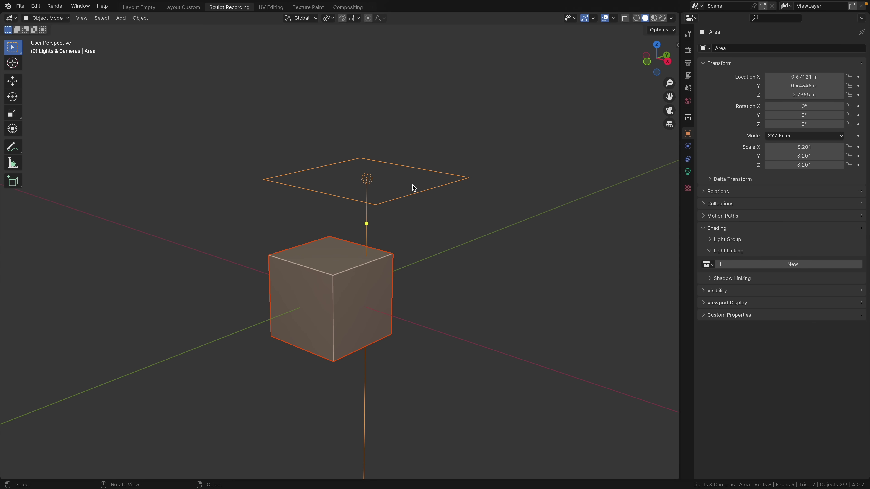
key("ctrl+l")
mouse_move(411, 184)
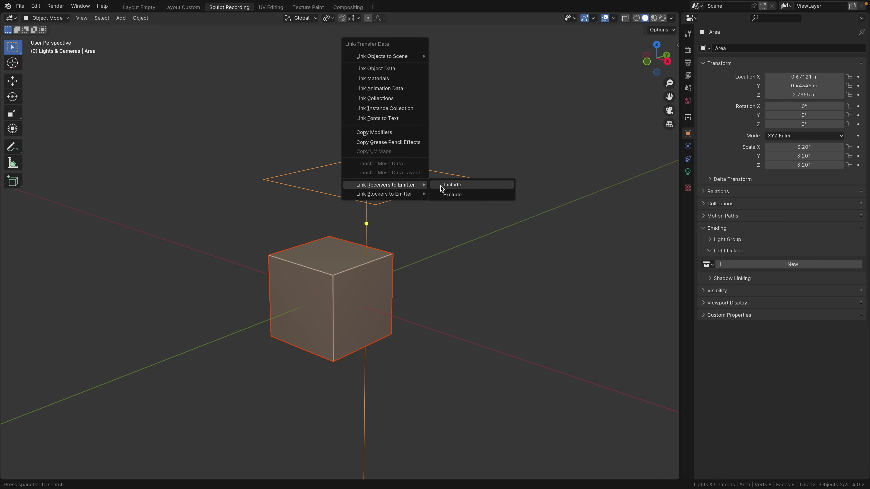
Make the cube a receiver of the Area light, inspect the fog volume shader, then use Solid shading
left_click(472, 188)
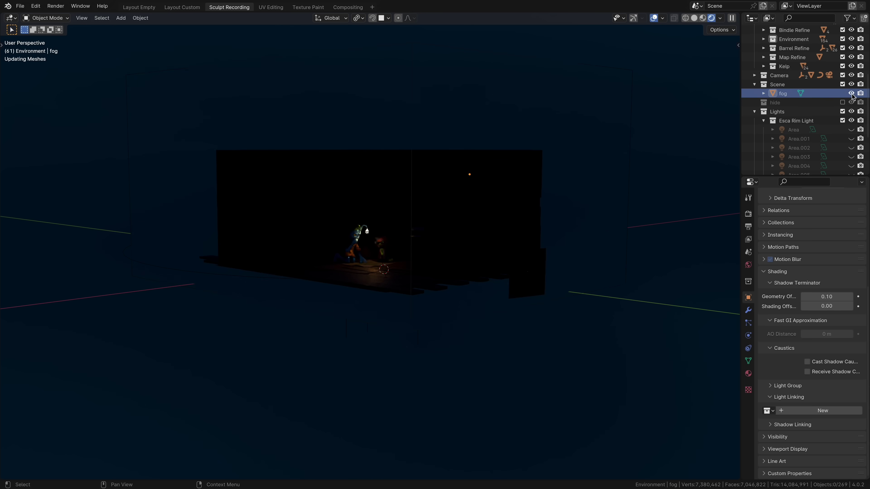
key("shift+F3")
scroll(791, 283, "down", 3)
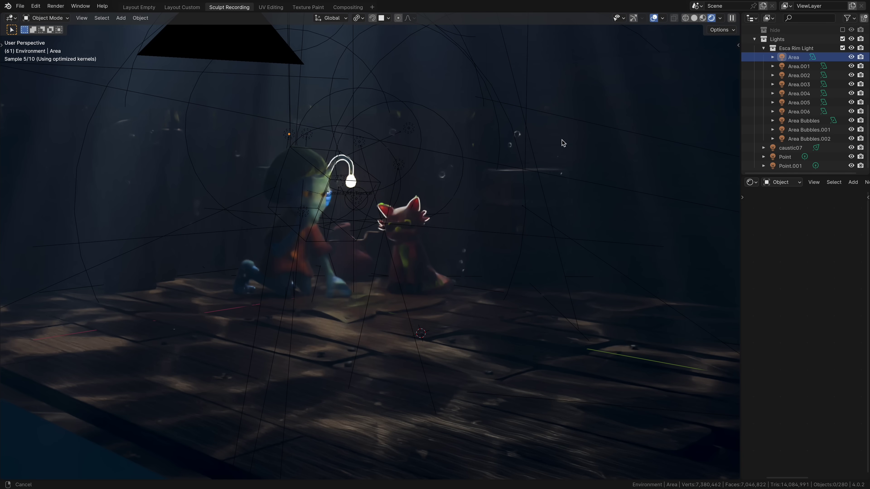
left_click(694, 19)
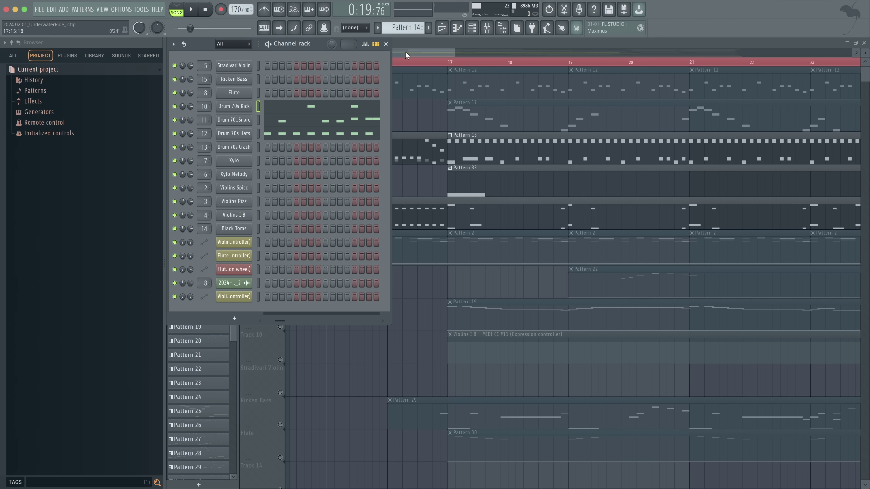
Close the Channel Rack and play the UnderwaterRide_2 arrangement with Violins Spicc unmuted
key("F6")
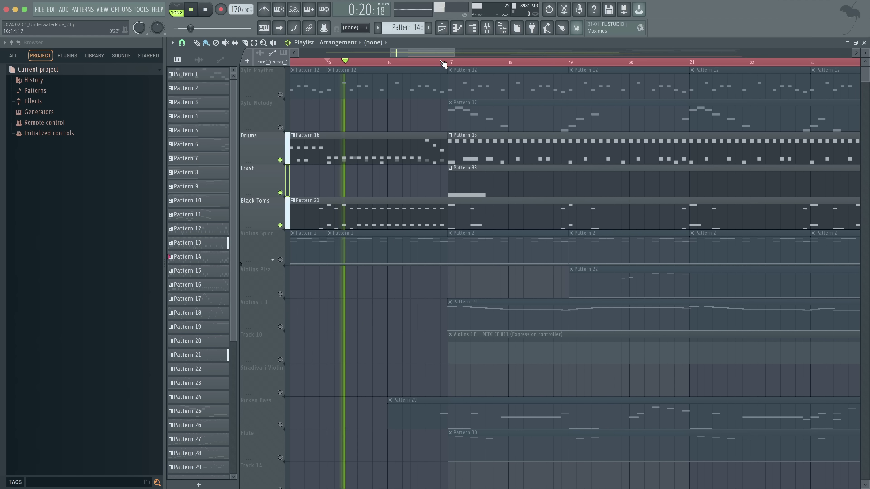
scroll(400, 62, "up", 3)
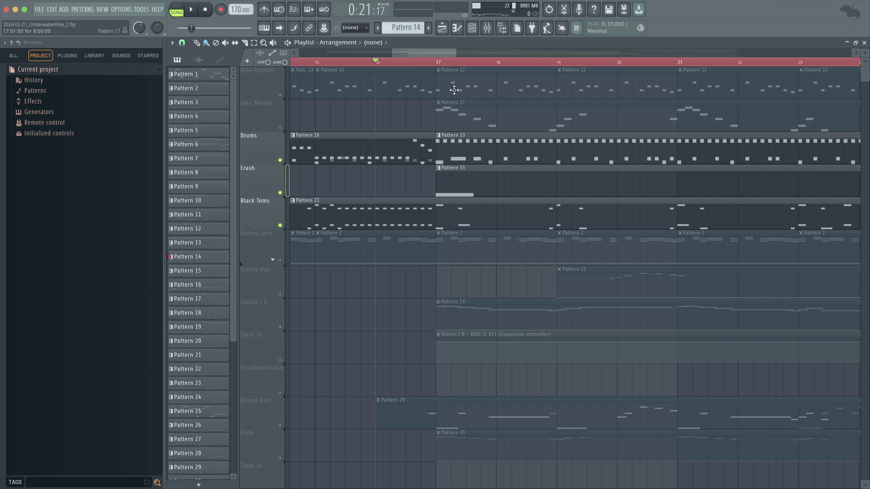
key("space")
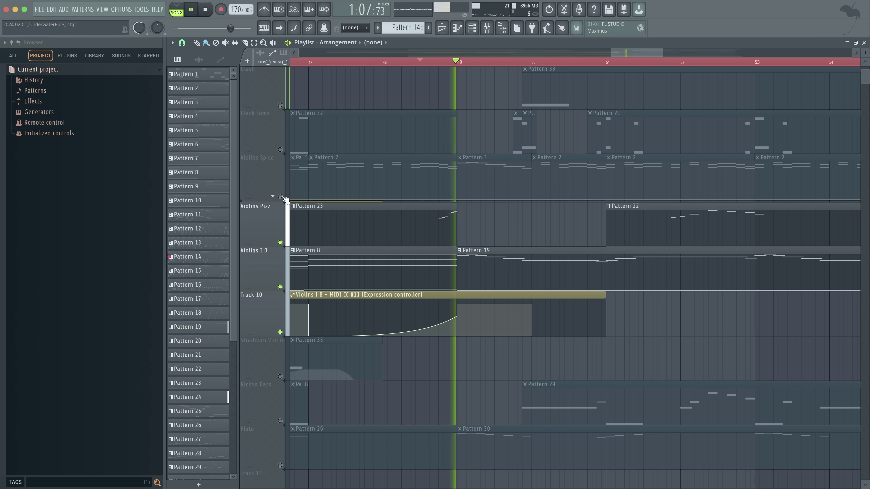
left_click(280, 196)
middle_click_drag(536, 183, 459, 182)
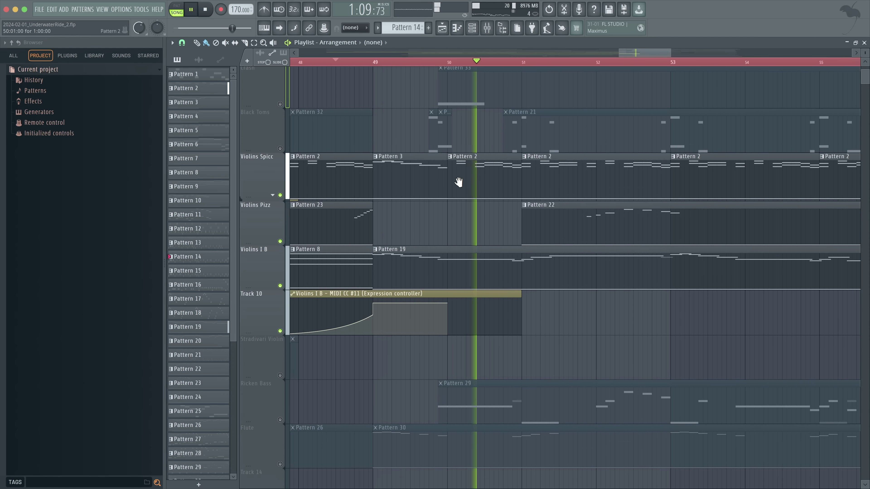